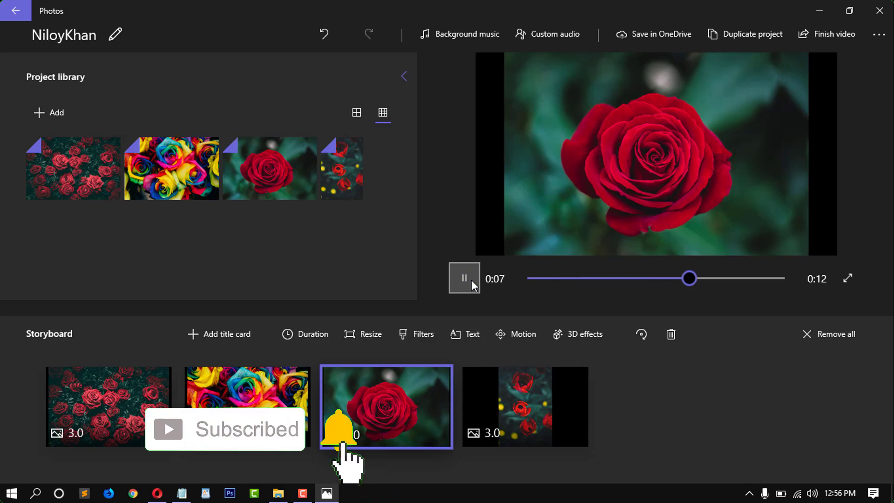
Step: Pause the preview and set each of the four rose images to a 2-second duration
left_click(471, 280)
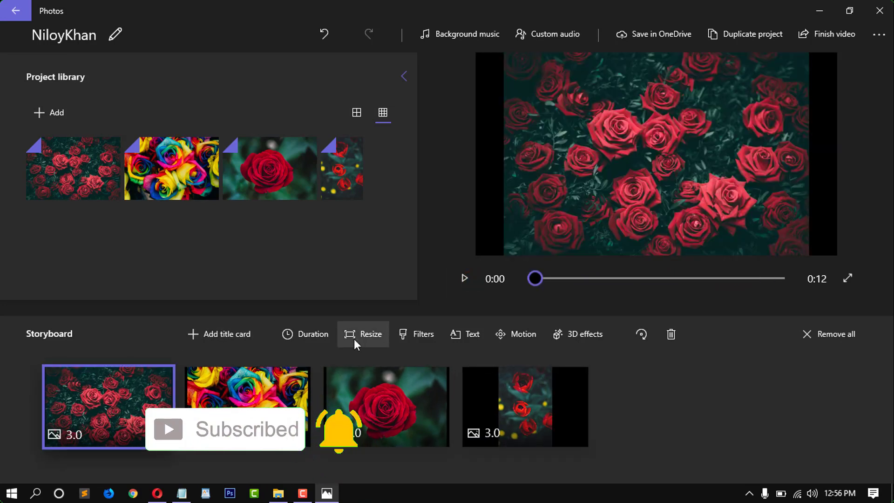
left_click(304, 333)
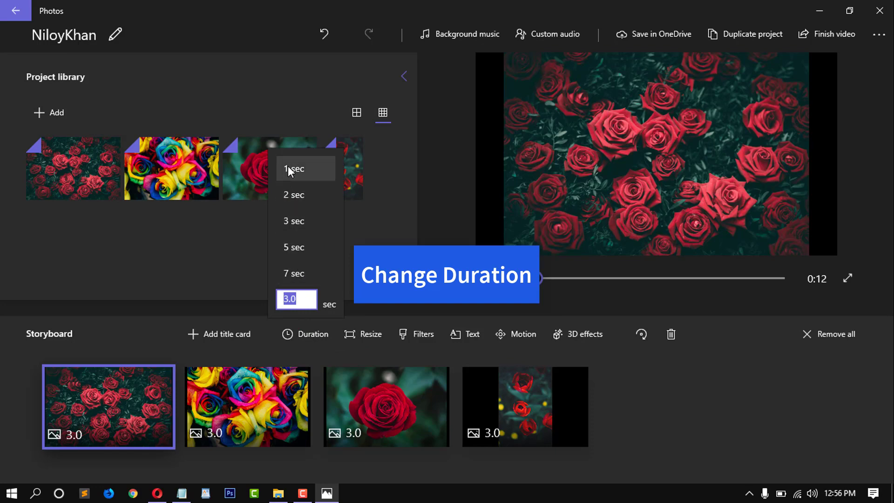
left_click(295, 191)
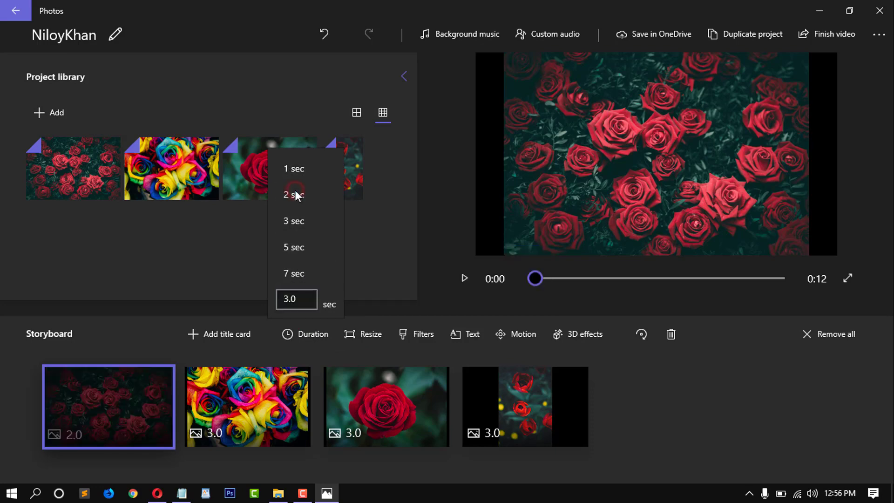
left_click(292, 368)
left_click(318, 334)
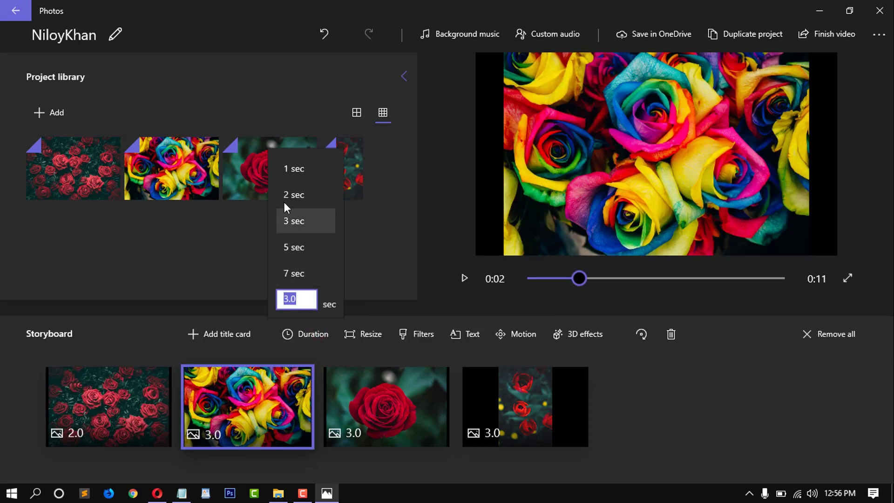
left_click(286, 193)
left_click(312, 342)
left_click(288, 193)
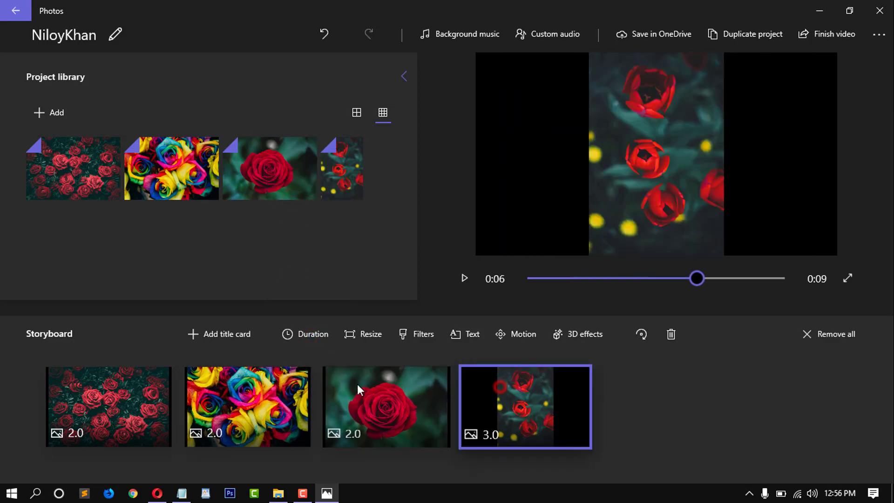
left_click(307, 333)
left_click(288, 194)
left_click(119, 382)
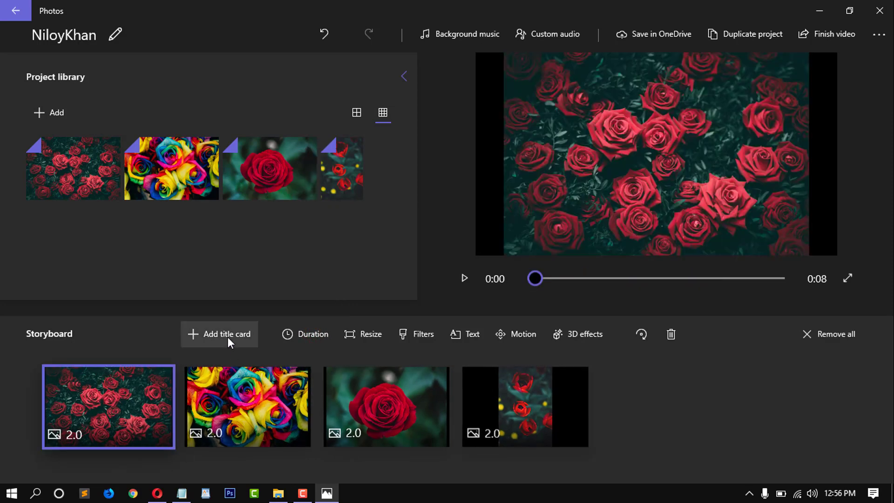
Step: Add a title card at the start, undo it with Ctrl+Z, and dismiss the tip
left_click(228, 337)
left_click(321, 331)
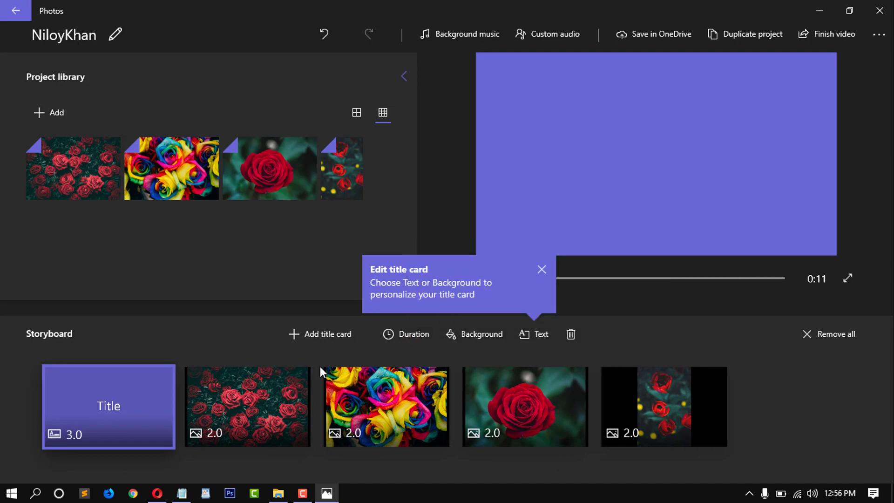
left_click(241, 400)
key("ctrl+z")
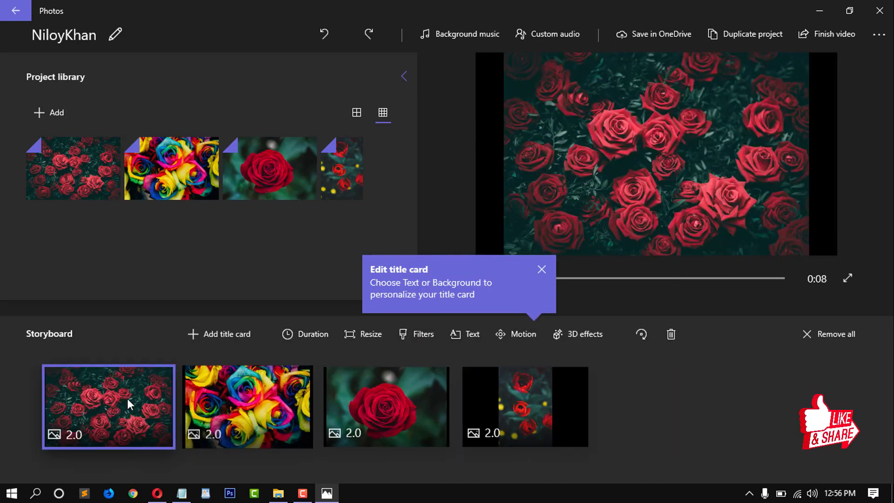
left_click(541, 270)
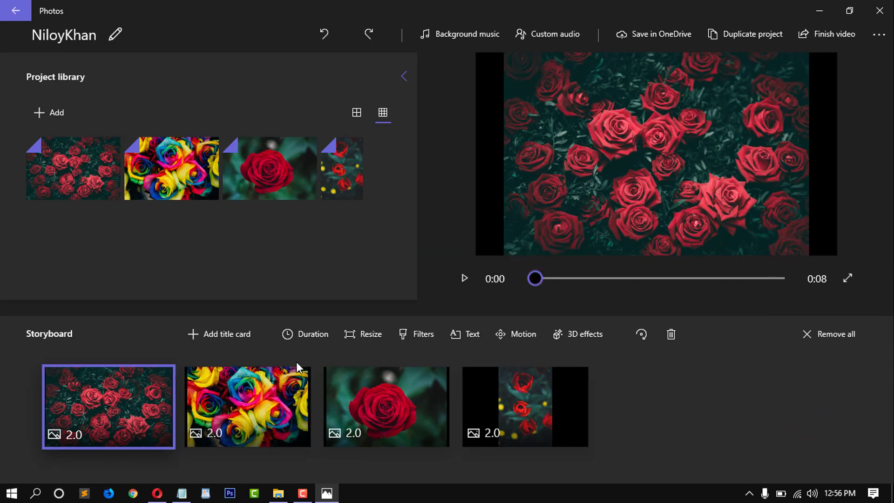
Step: Apply Resize > Remove black bars to the first, rainbow, single-rose and last clips
left_click(368, 336)
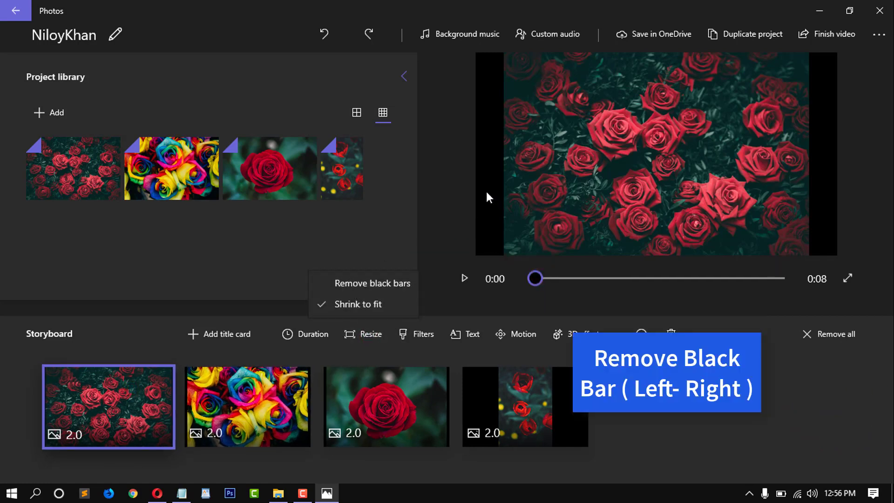
left_click(386, 283)
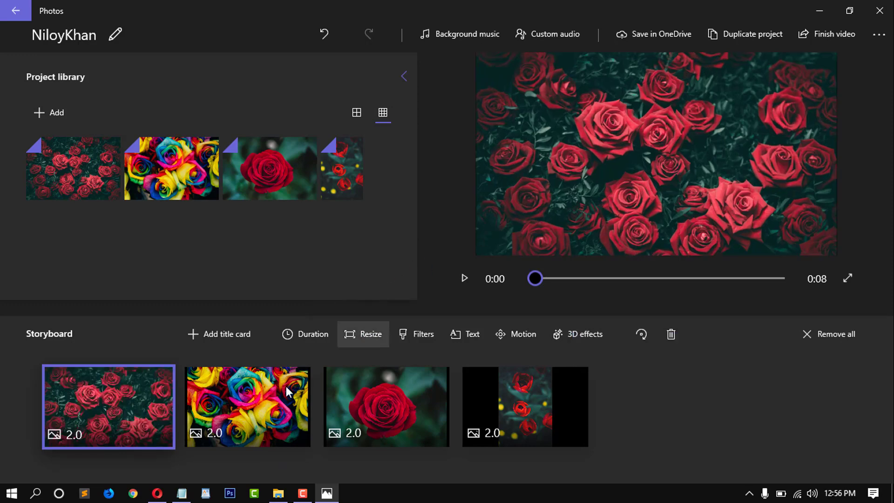
left_click(261, 401)
left_click(357, 286)
left_click(380, 405)
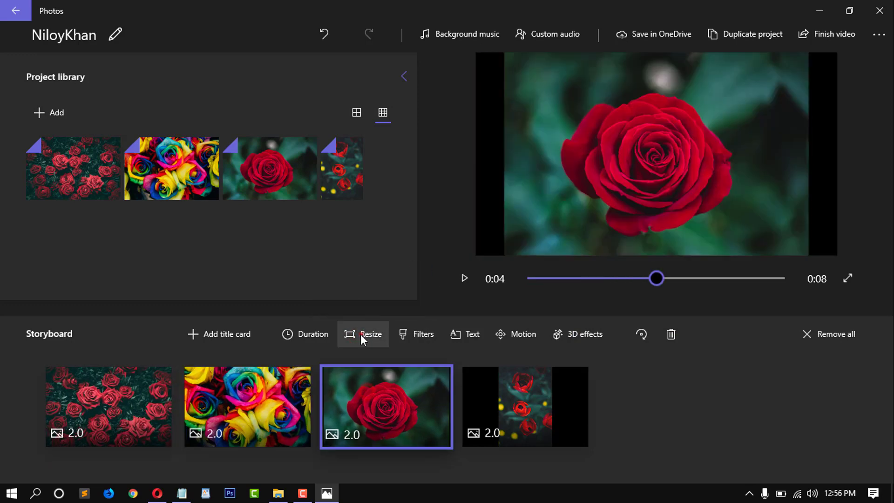
left_click(361, 334)
left_click(361, 284)
left_click(544, 413)
left_click(361, 334)
left_click(358, 286)
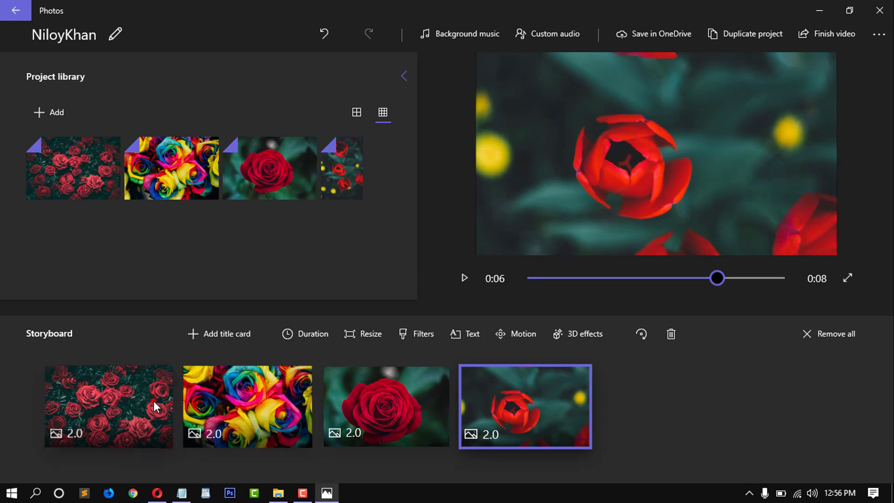
left_click(154, 401)
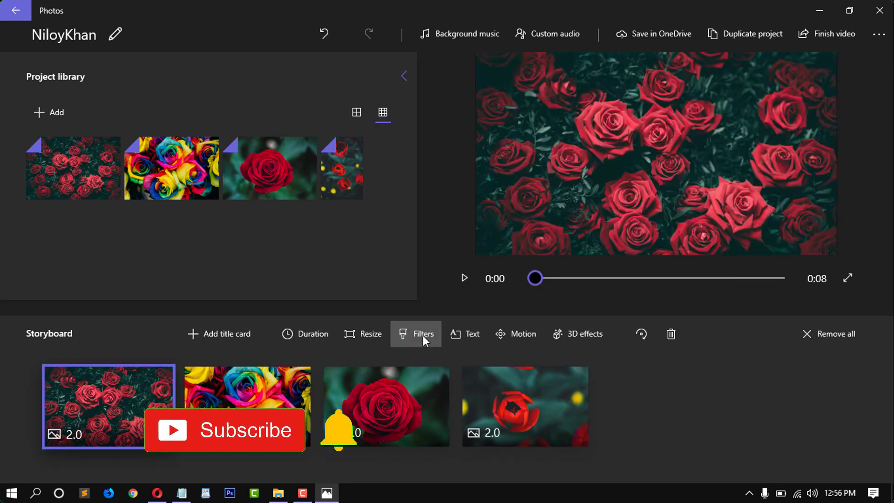
Step: Preview the Energy, Denim, Adventure, Arcade and Pixel filters, then apply Joy to the first image
left_click(410, 333)
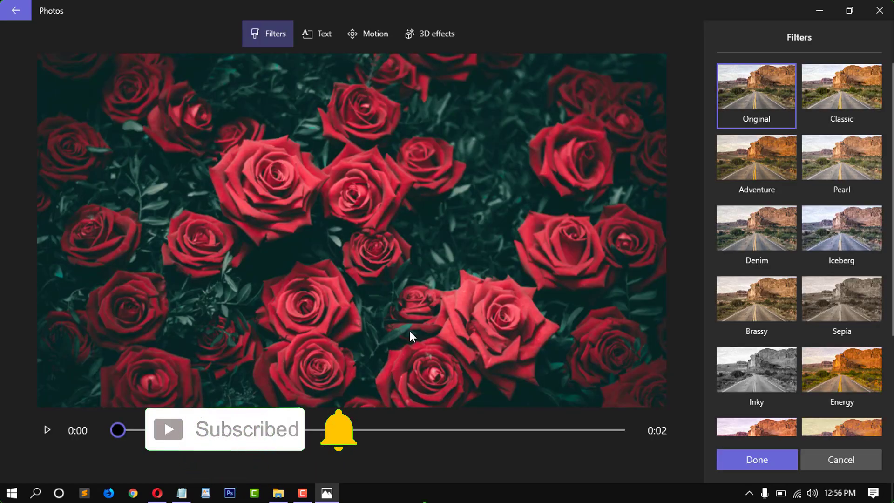
left_click(849, 363)
left_click(755, 235)
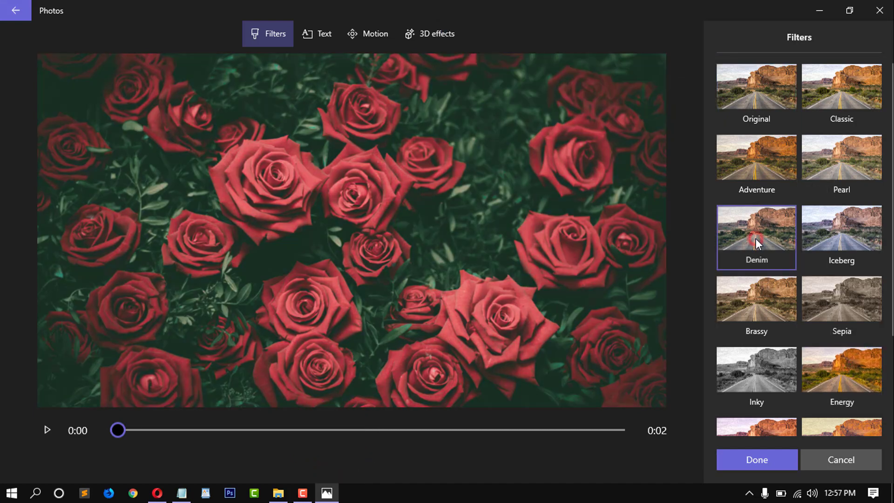
left_click(753, 156)
scroll(822, 279, "down", 3)
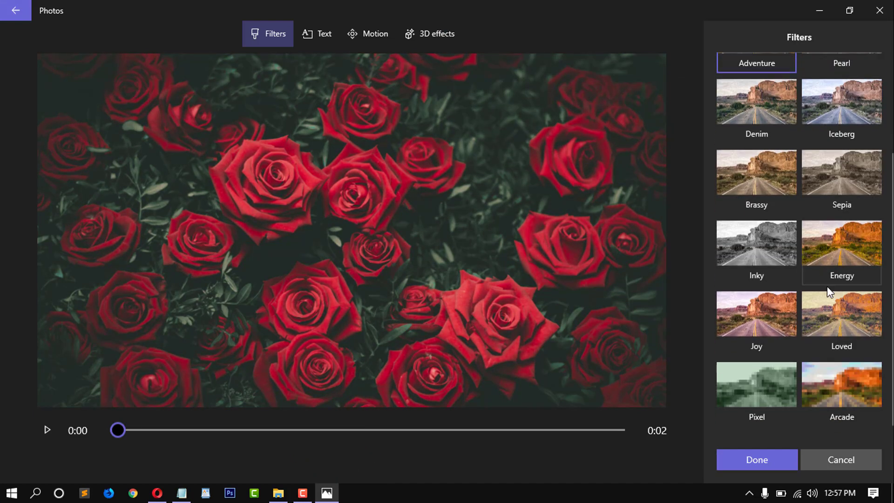
left_click(845, 379)
left_click(758, 382)
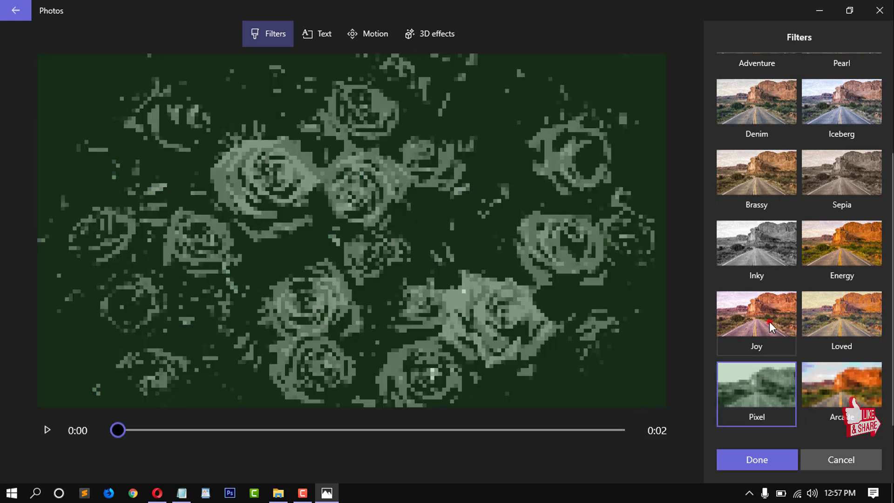
left_click(769, 321)
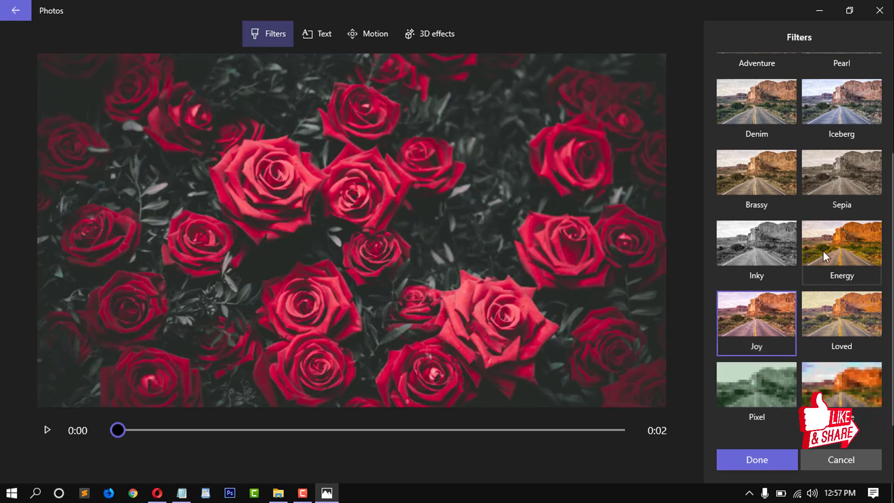
left_click(761, 460)
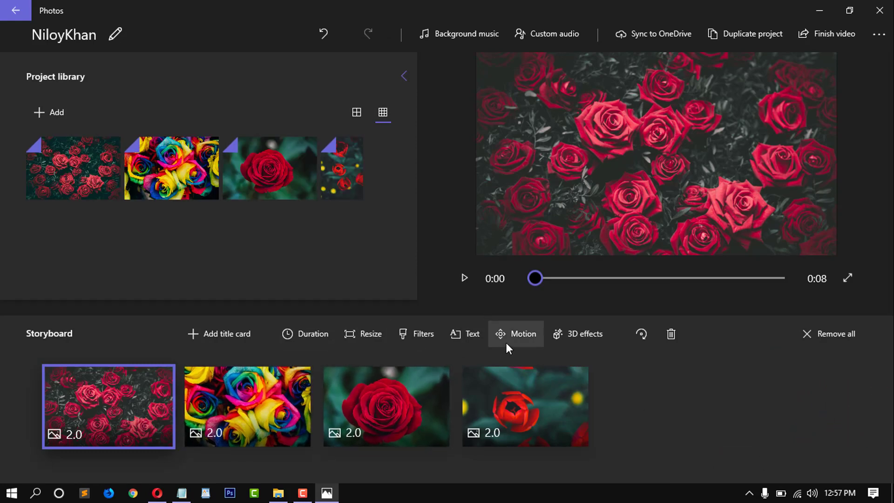
Step: Give the first image an Adventure-style animated title containing a name
left_click(468, 339)
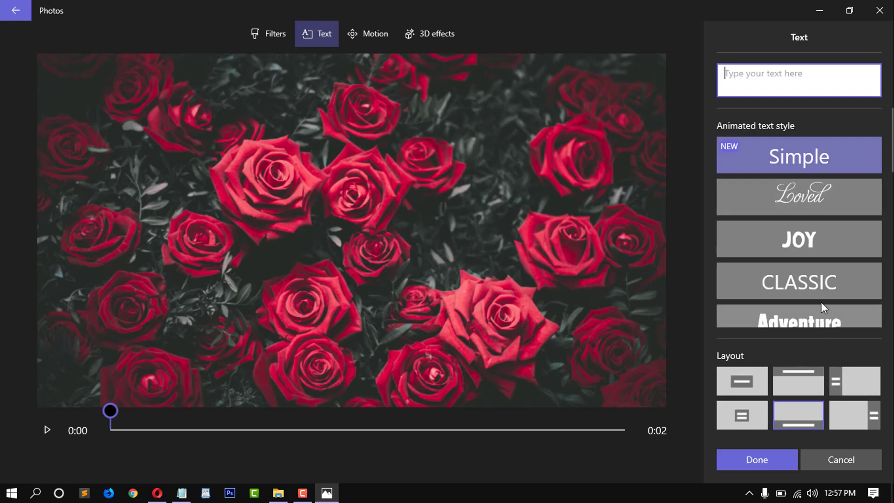
scroll(820, 305, "down", 2)
left_click(791, 255)
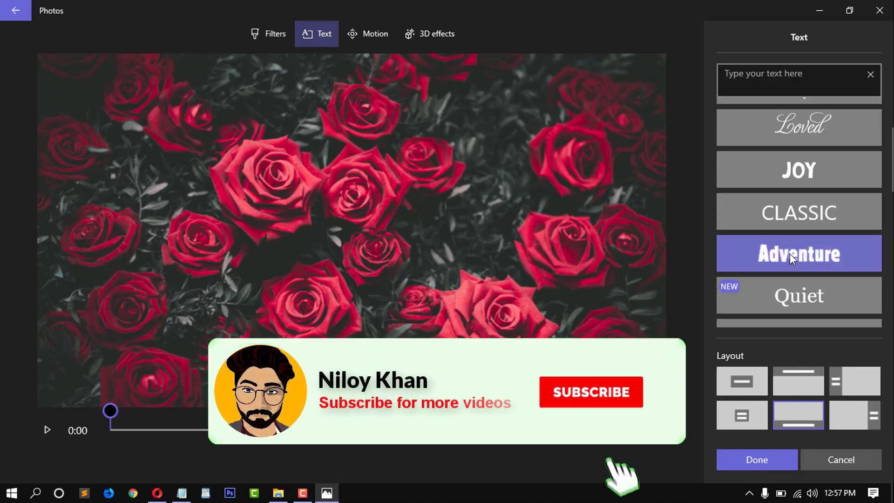
left_click(766, 82)
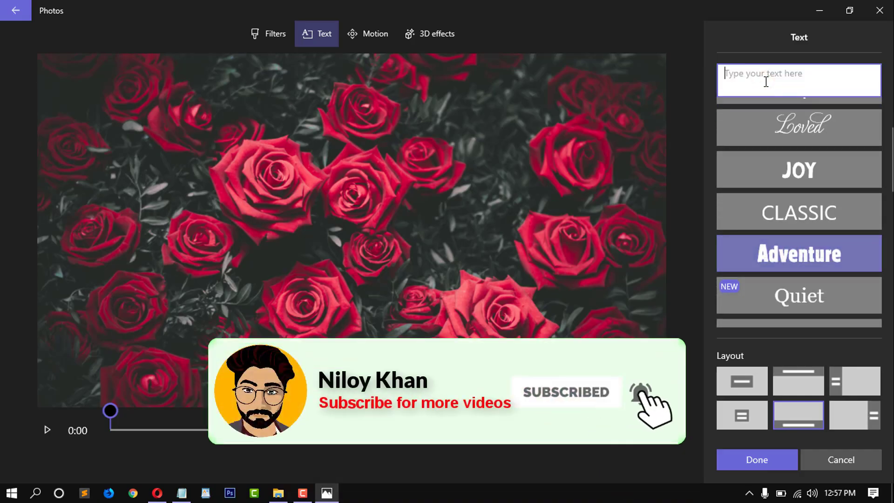
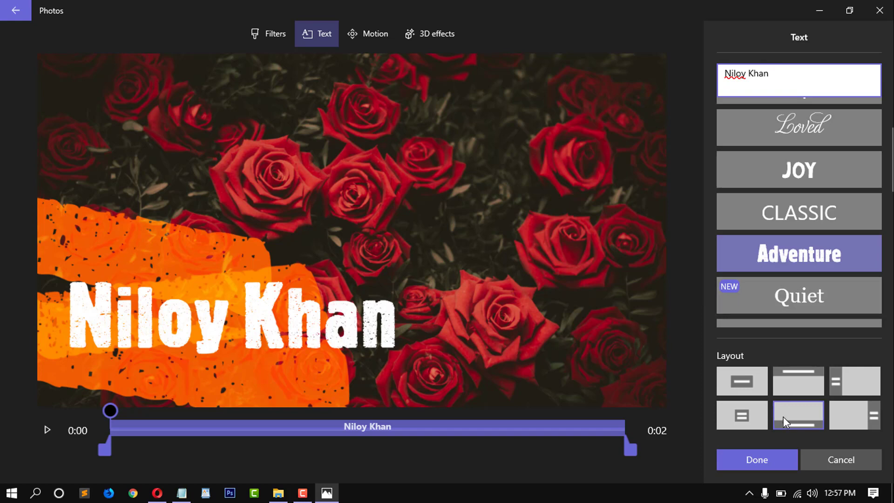
Step: Try the top, centre, right and bordered layouts, settling on the lower-left title layout
left_click(791, 384)
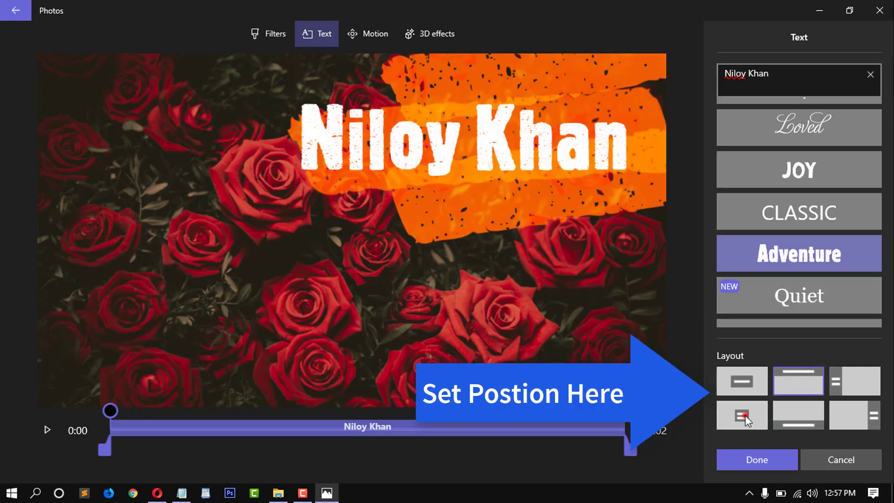
left_click(745, 415)
left_click(798, 408)
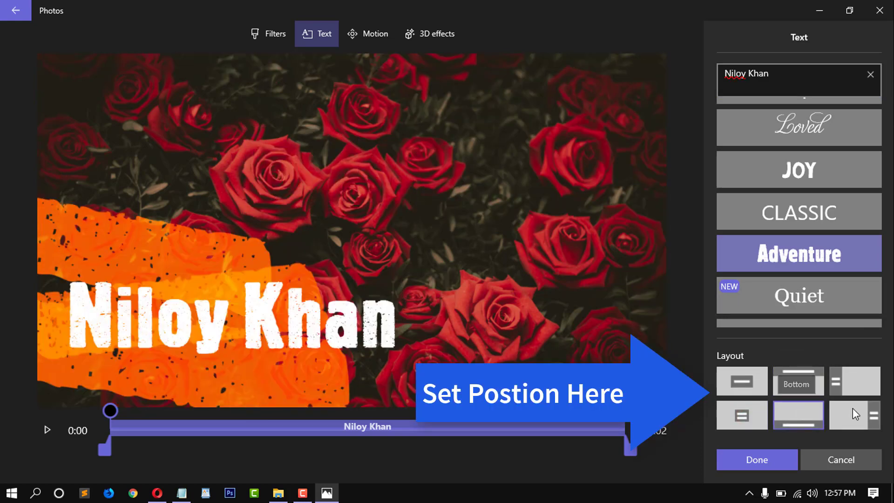
left_click(854, 407)
left_click(757, 384)
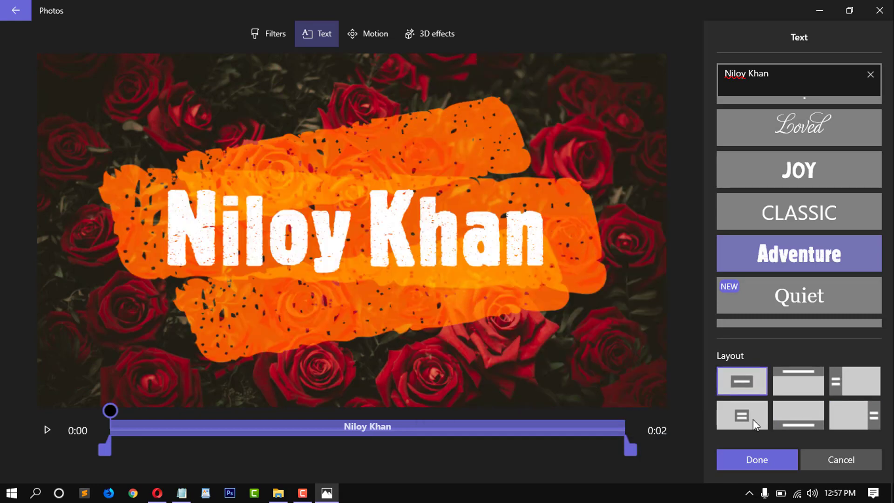
left_click(750, 416)
left_click(775, 419)
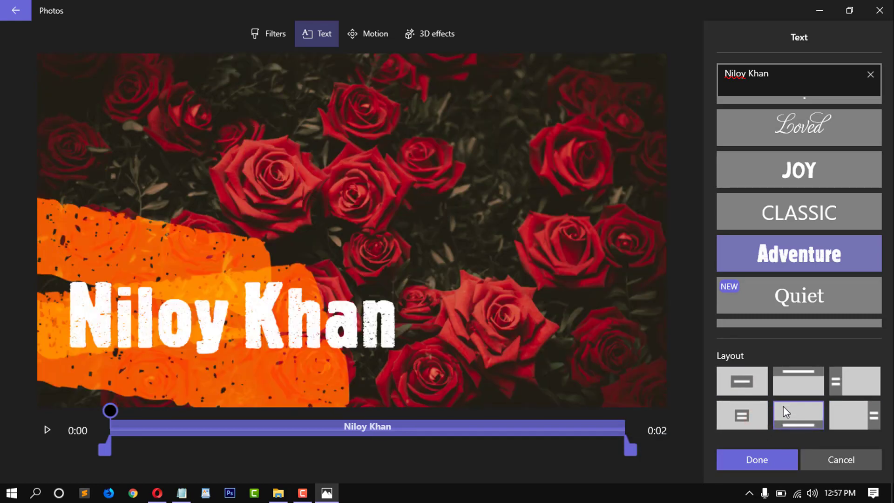
Step: Preview the Cinema, Bold, Fresh, Poetry and IMPACT text styles on the title
scroll(797, 221, "down", 3)
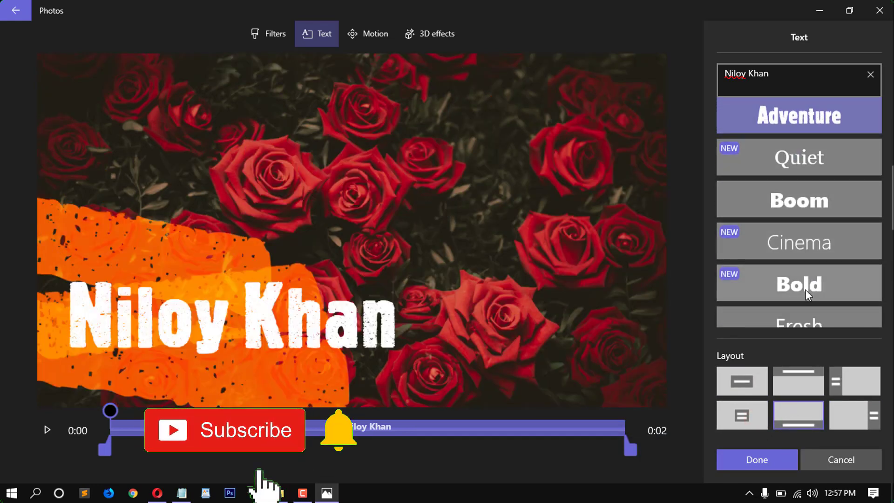
left_click(794, 249)
left_click(795, 267)
scroll(794, 270, "down", 2)
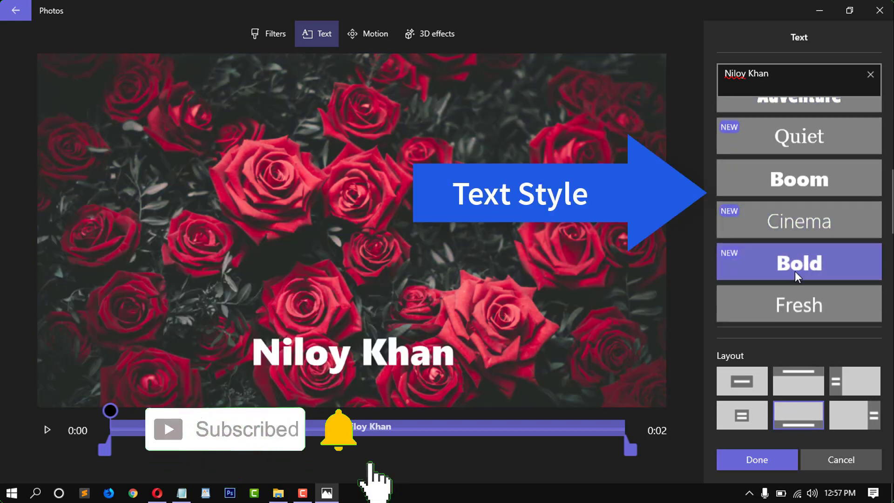
left_click(794, 273)
left_click(794, 284)
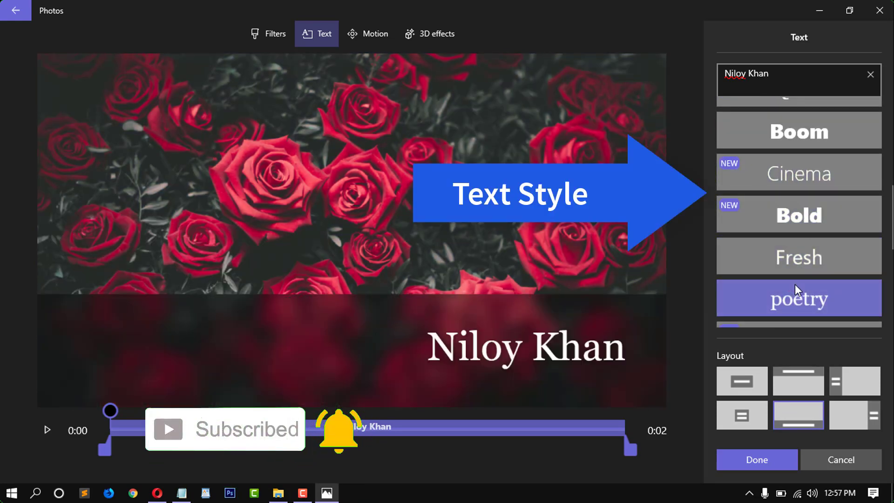
scroll(794, 270, "down", 2)
left_click(795, 252)
Step: Try Pixel, Fine Print and Electric, then keep Adventure, confirm, and play the preview
left_click(806, 314)
scroll(805, 279, "down", 1)
scroll(805, 279, "down", 2)
left_click(805, 300)
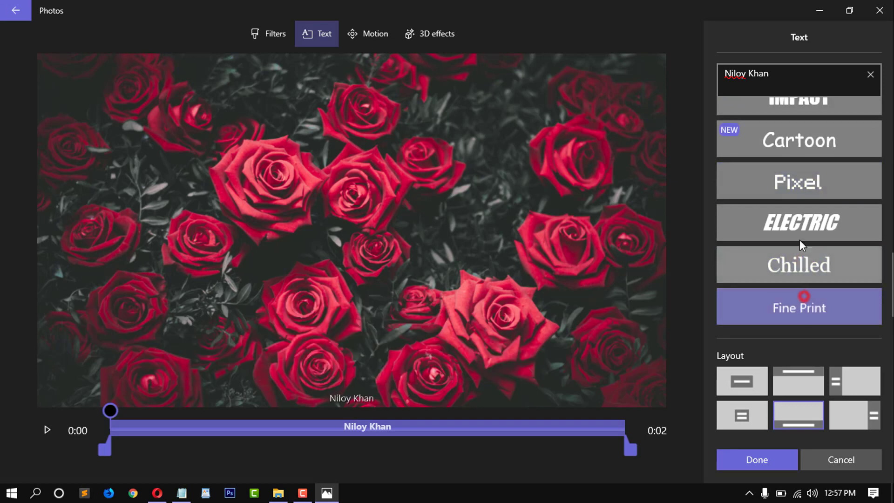
left_click(799, 233)
scroll(787, 264, "down", 3)
left_click(788, 284)
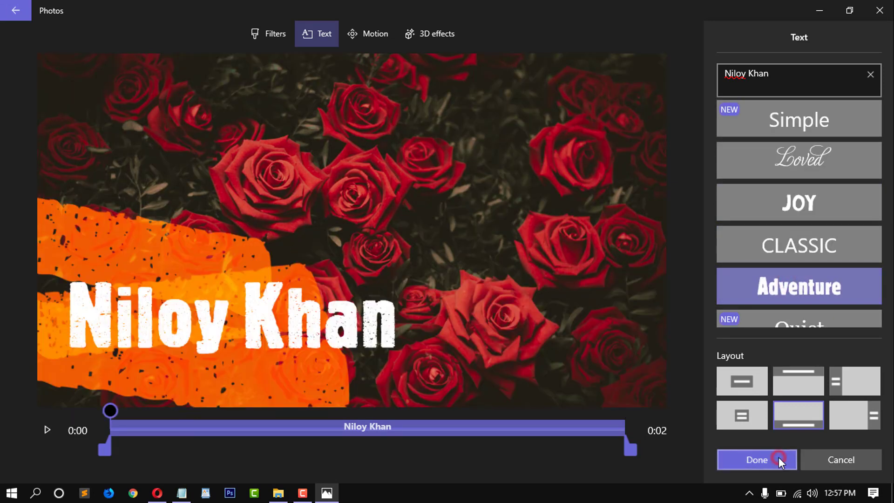
left_click(778, 459)
left_click(464, 278)
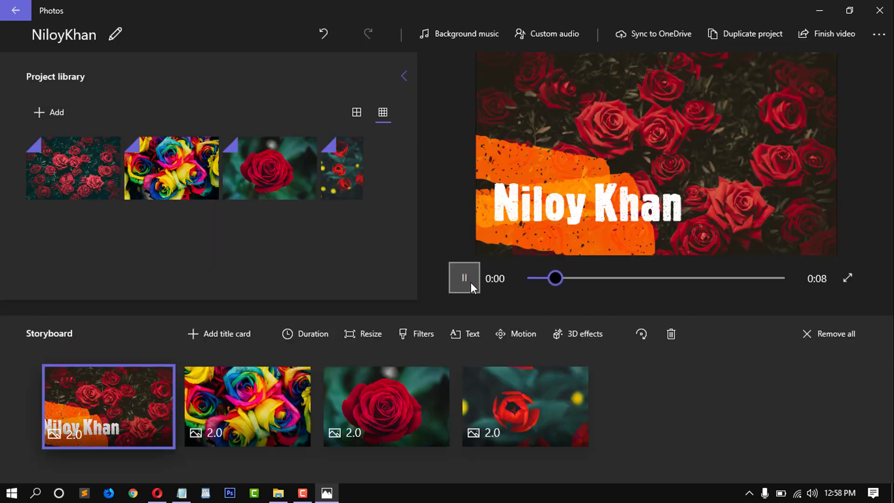
Step: Pause the preview and add the Autumn leaves 3D effect to the first clip
left_click(464, 277)
left_click(149, 380)
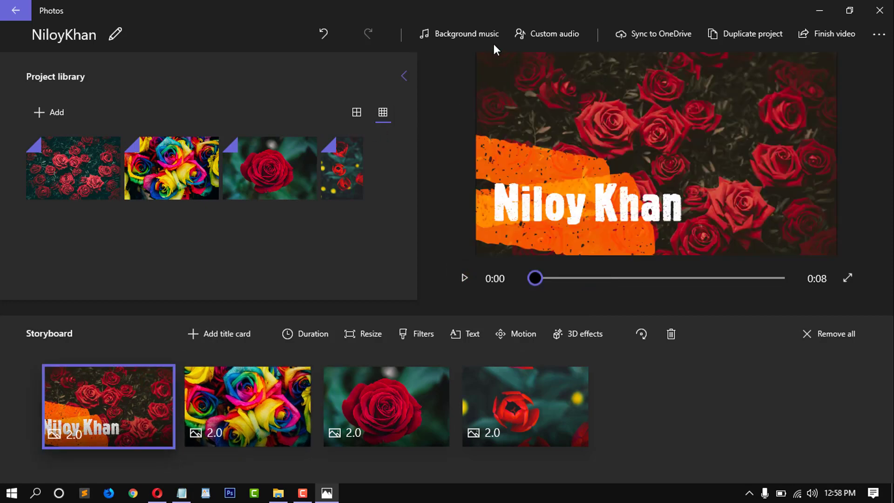
left_click(585, 337)
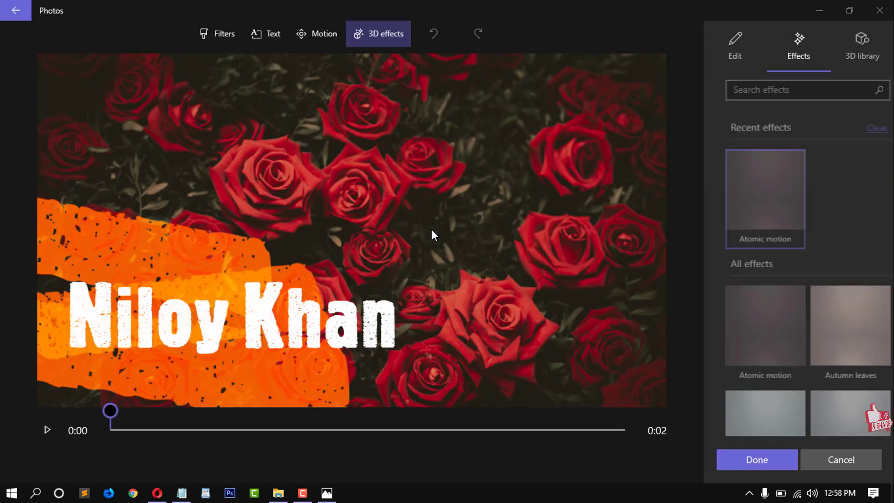
scroll(827, 342, "down", 2)
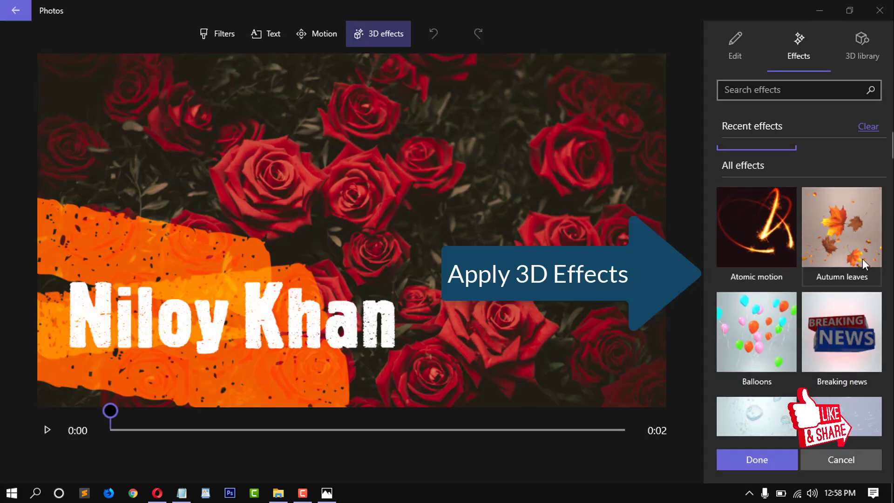
left_click(844, 222)
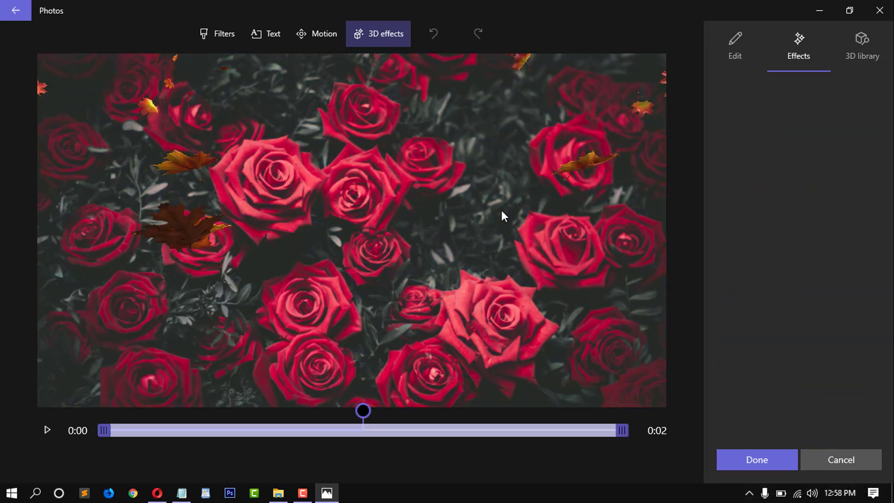
left_click(774, 458)
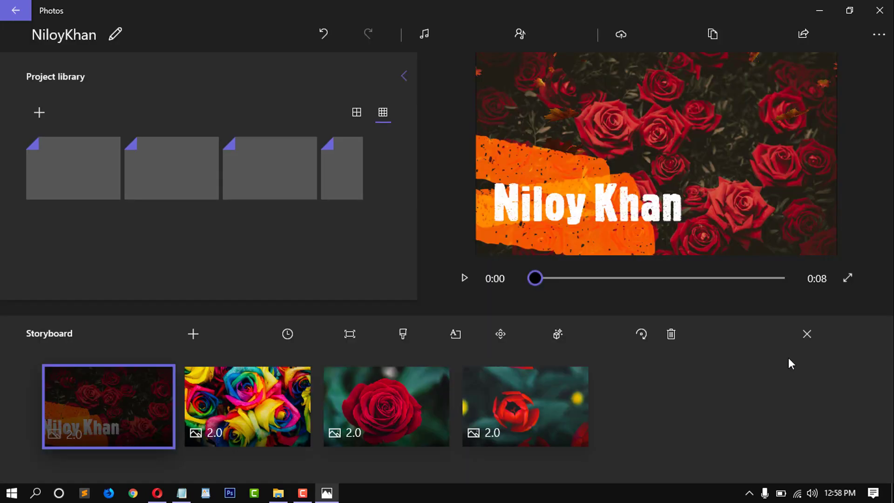
Step: Play the preview to check the leaves, then pause and rewind to 0:00
left_click(464, 278)
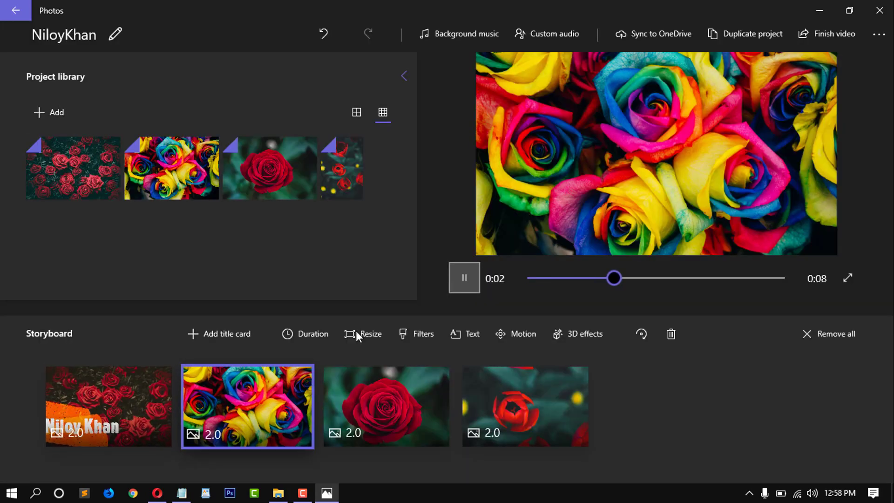
left_click(123, 400)
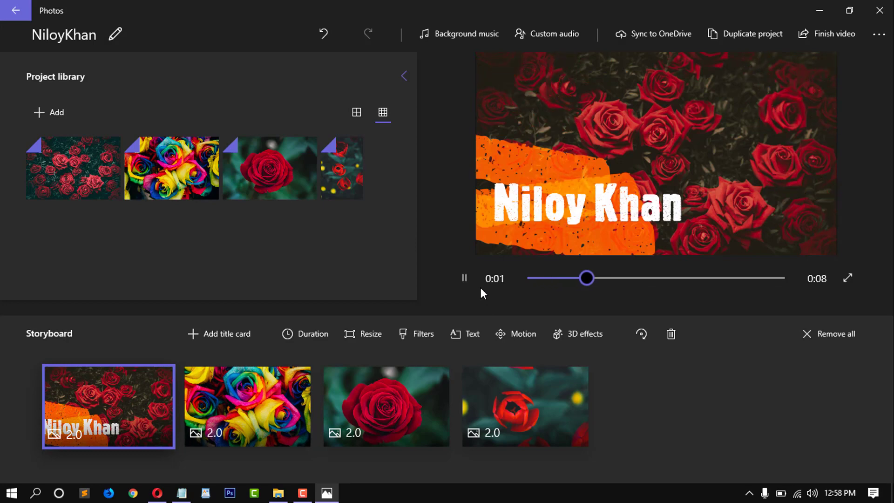
left_click(464, 278)
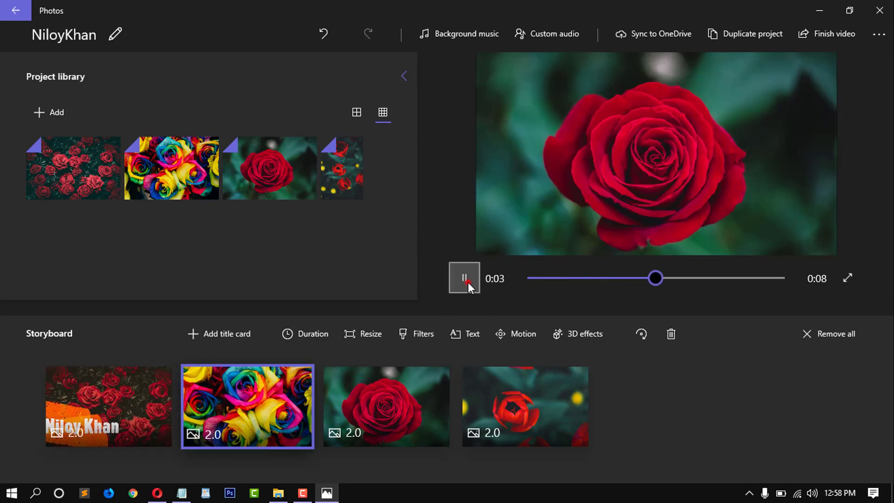
left_click(158, 414)
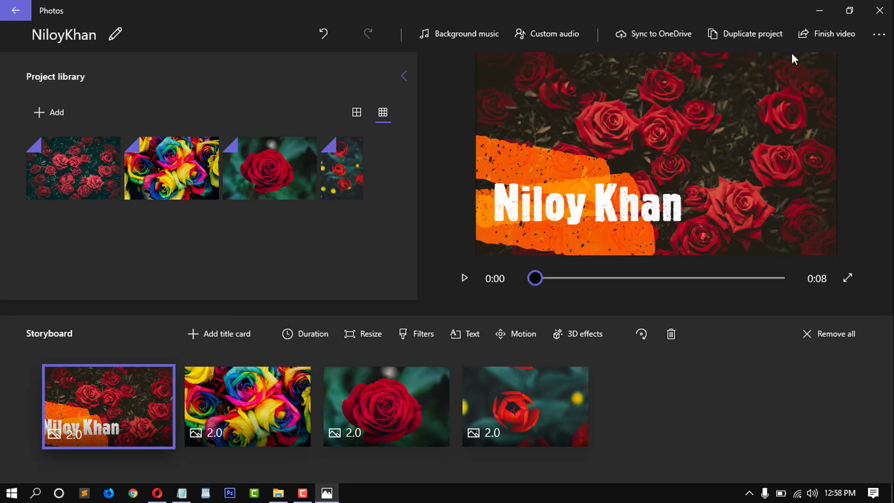
left_click(466, 35)
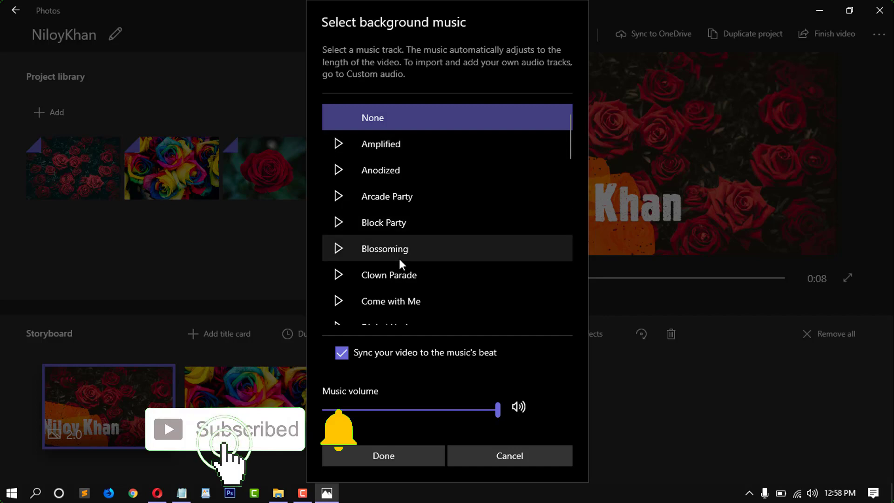
scroll(398, 259, "down", 3)
left_click(340, 220)
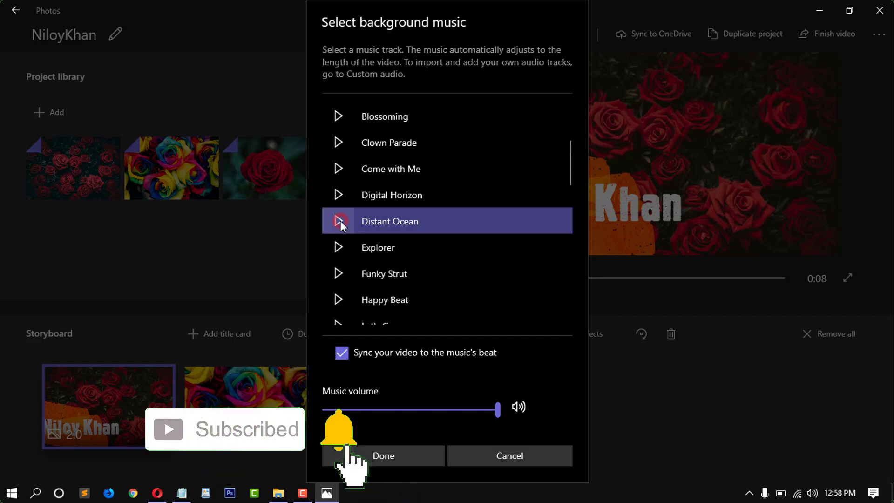
left_click(558, 459)
left_click(551, 31)
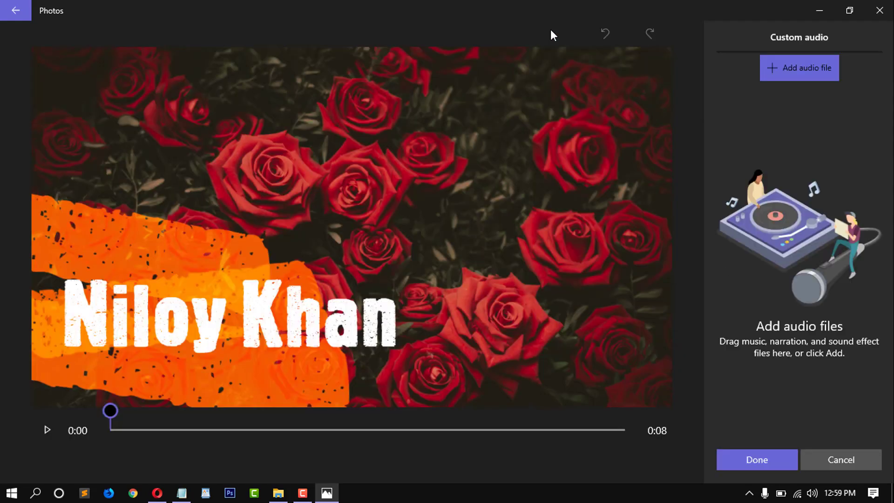
left_click(817, 68)
left_click(401, 295)
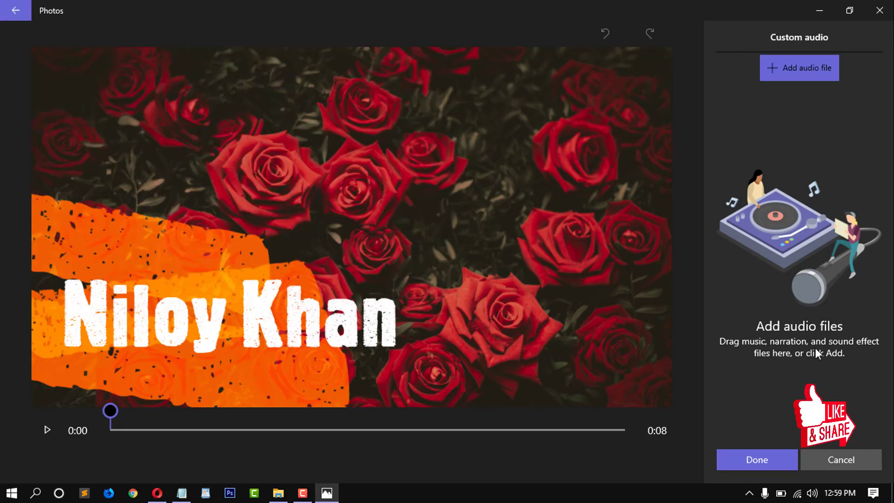
left_click(824, 453)
left_click(461, 282)
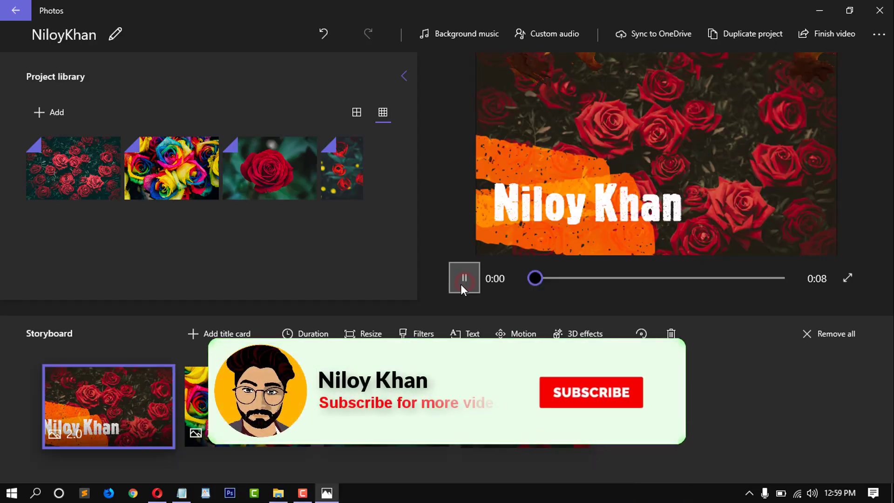
left_click(832, 35)
Step: Export the video at High 1080p quality, saving it to the Downloads folder
left_click(406, 228)
left_click(406, 228)
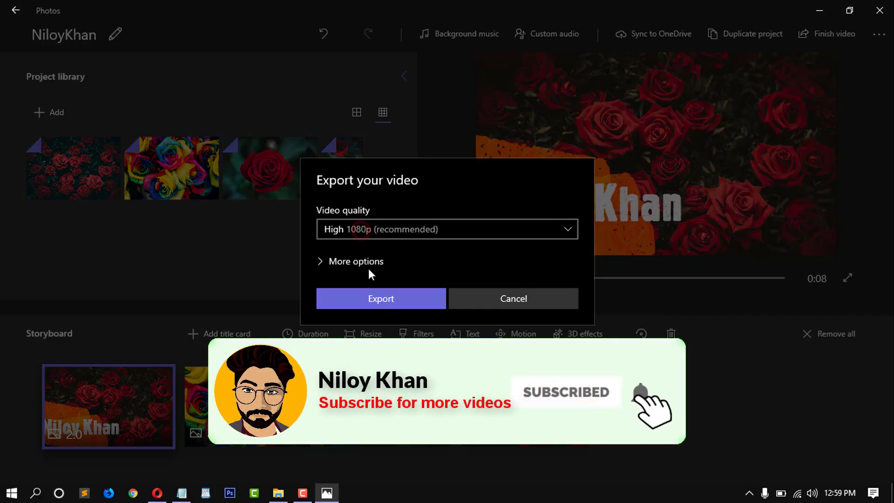
left_click(368, 266)
left_click(381, 301)
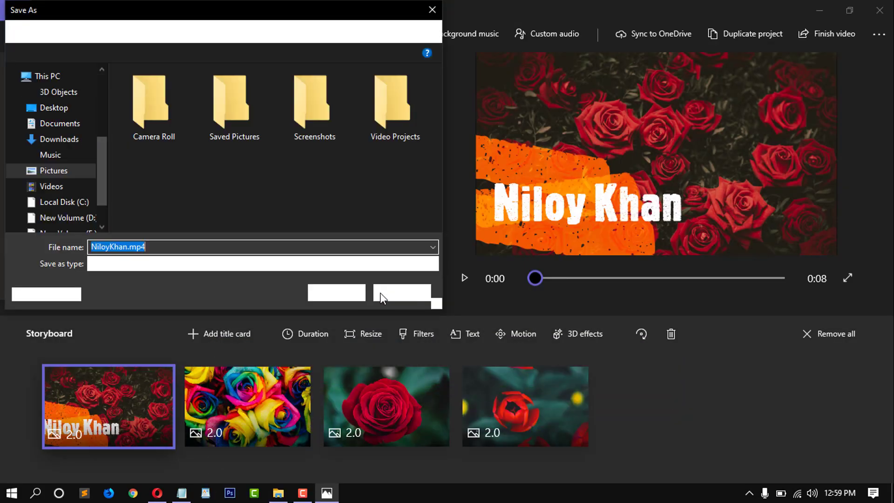
left_click(70, 137)
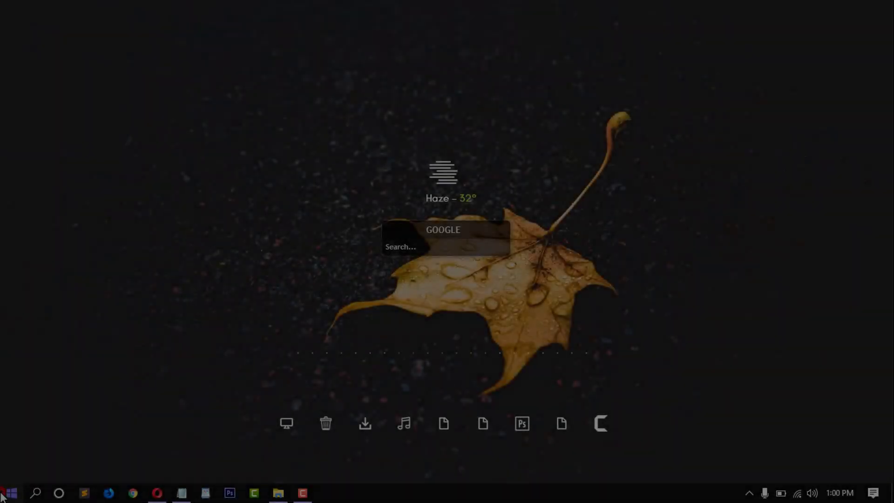
Step: Turn on Mobile hotspot under Network & Internet settings and save its network name and password
left_click(6, 495)
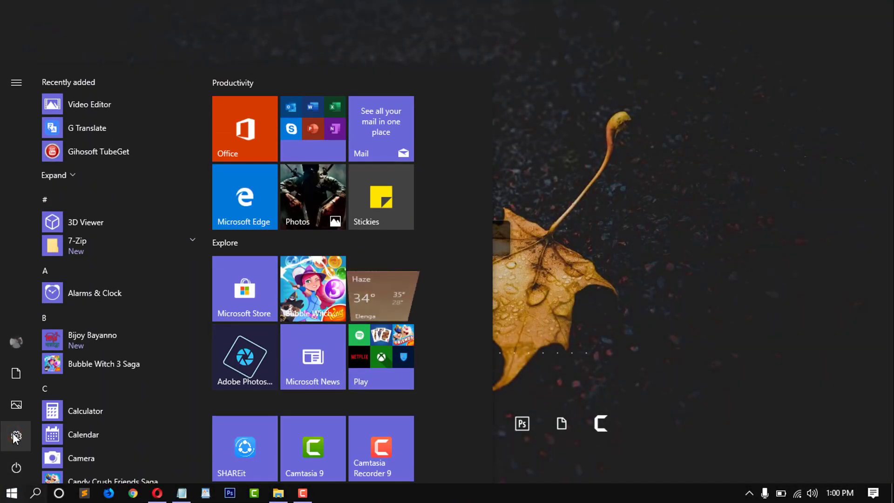
left_click(13, 431)
left_click(319, 285)
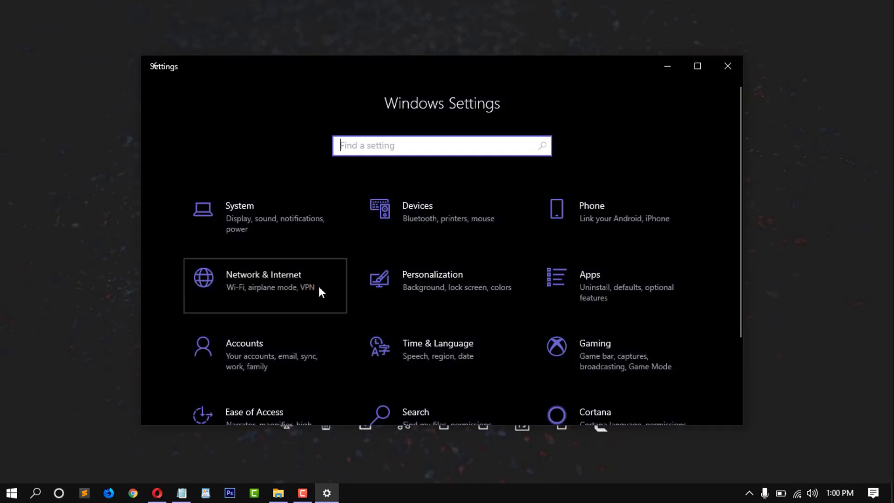
left_click(196, 391)
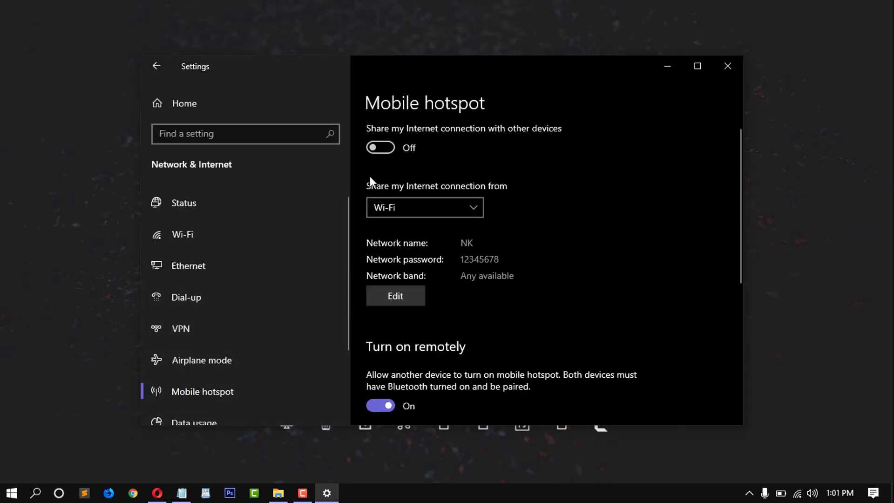
left_click(381, 148)
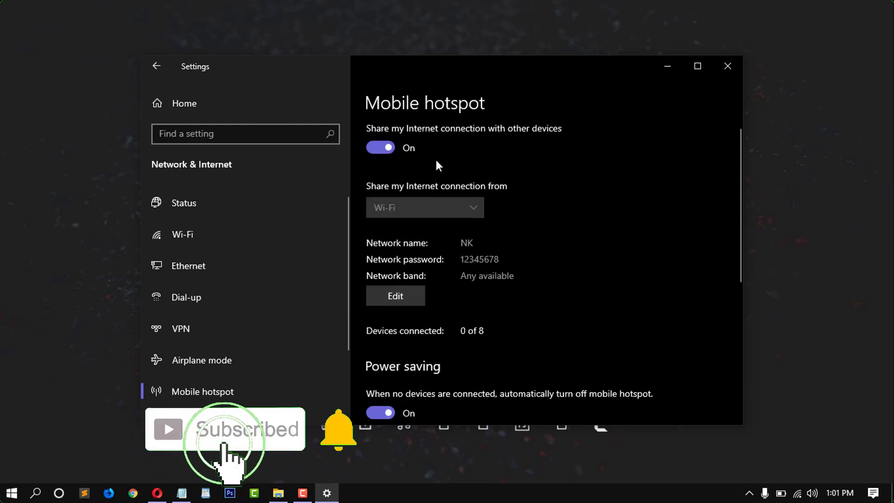
left_click(400, 294)
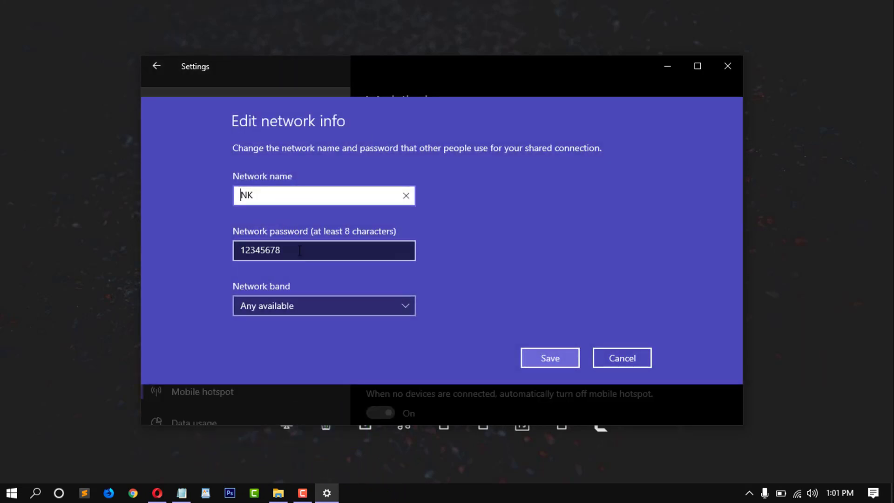
key("Tab")
left_click(558, 359)
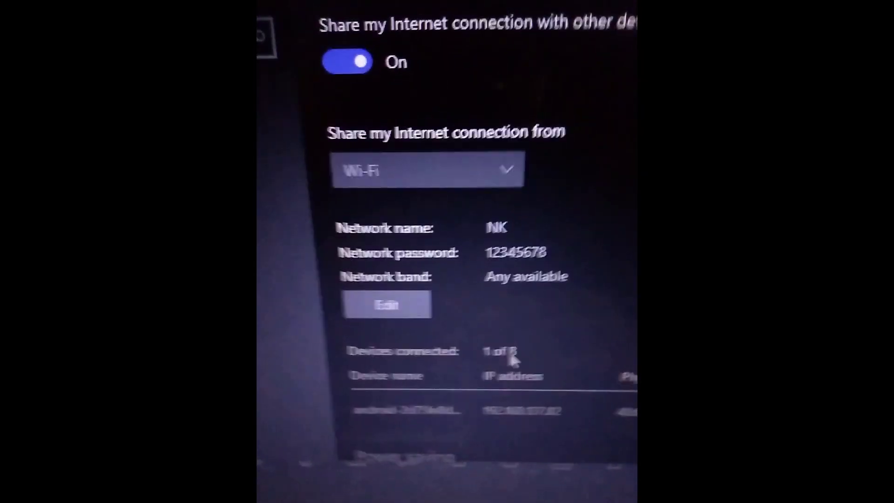
Step: Scroll down the Mobile hotspot settings page
scroll(435, 339, "down", 3)
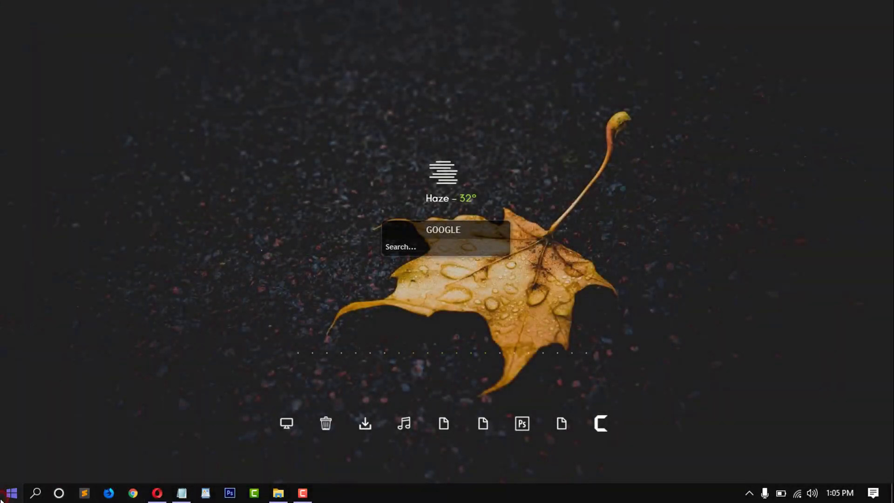
left_click(2, 497)
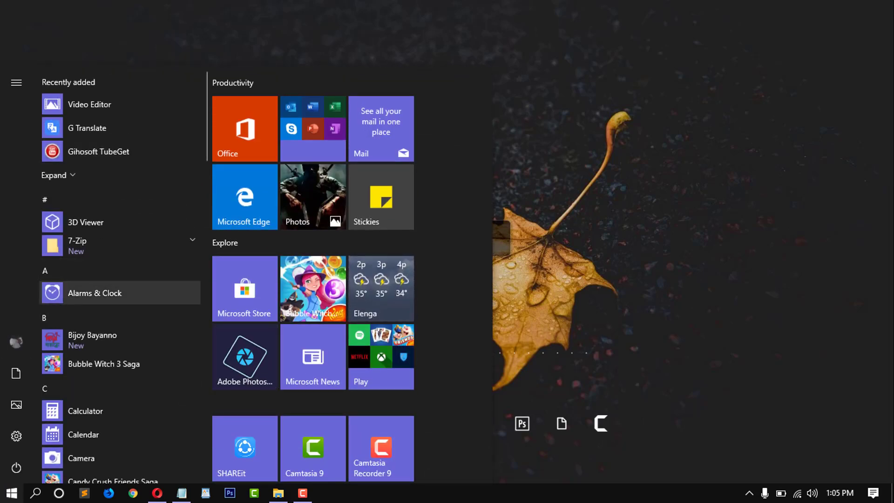
left_click(3, 499)
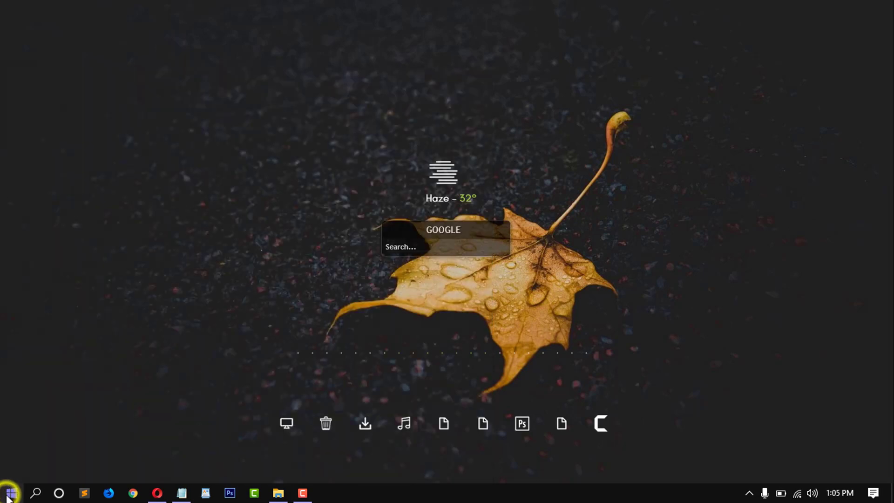
right_click(7, 497)
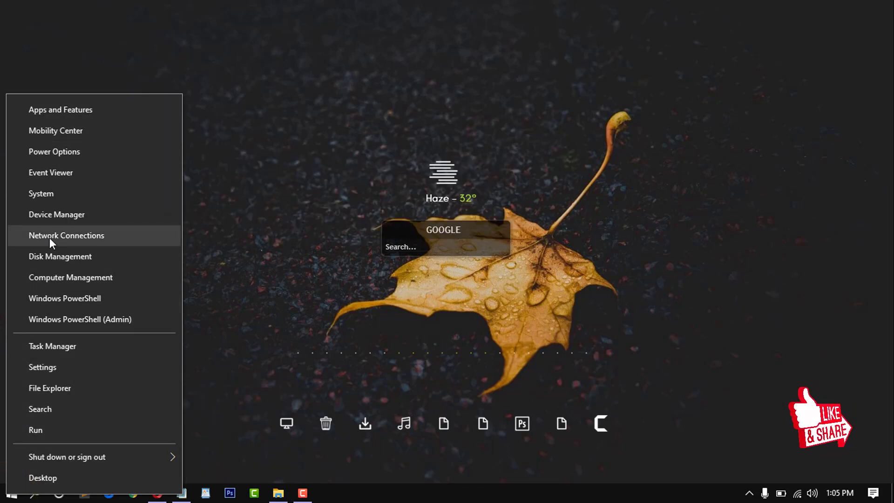
left_click(80, 319)
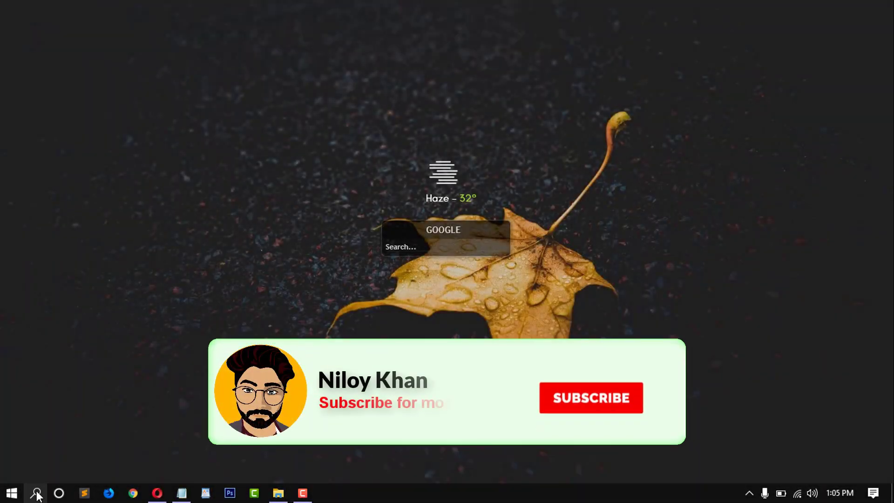
Step: Launch On-Screen Keyboard via the osk search and move it lower on screen
left_click(37, 493)
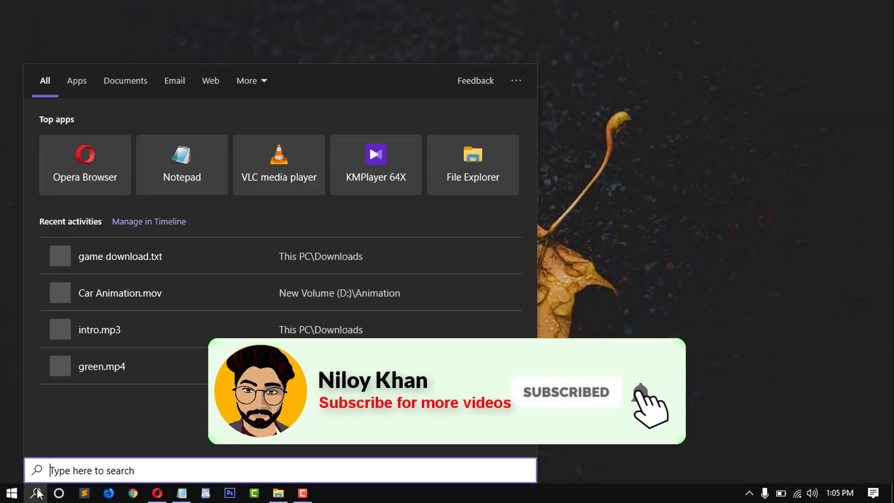
type("osk")
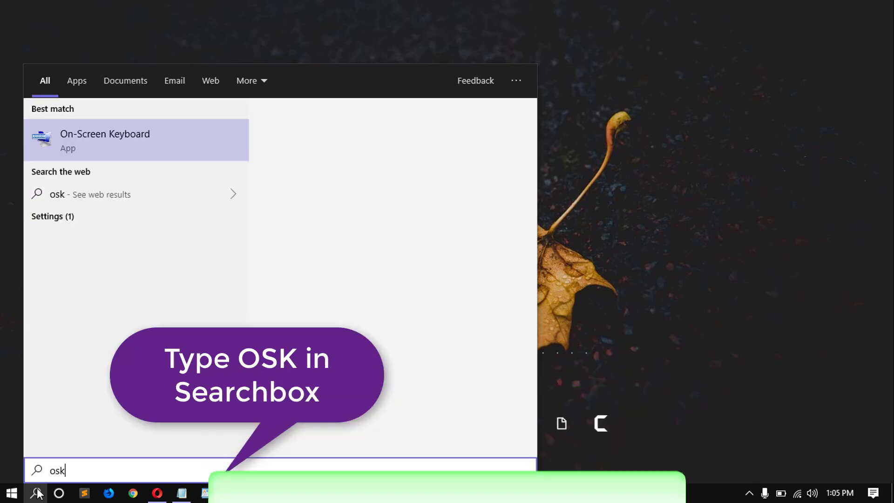
left_click(84, 144)
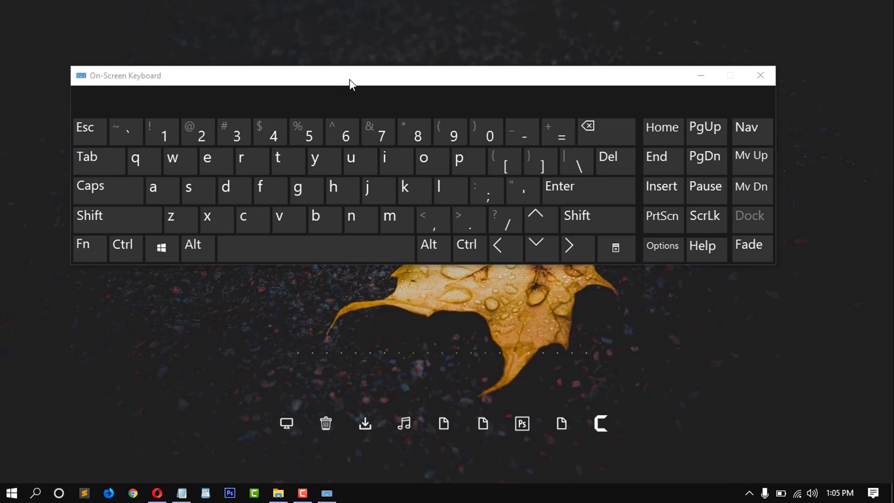
left_click_drag(349, 79, 385, 286)
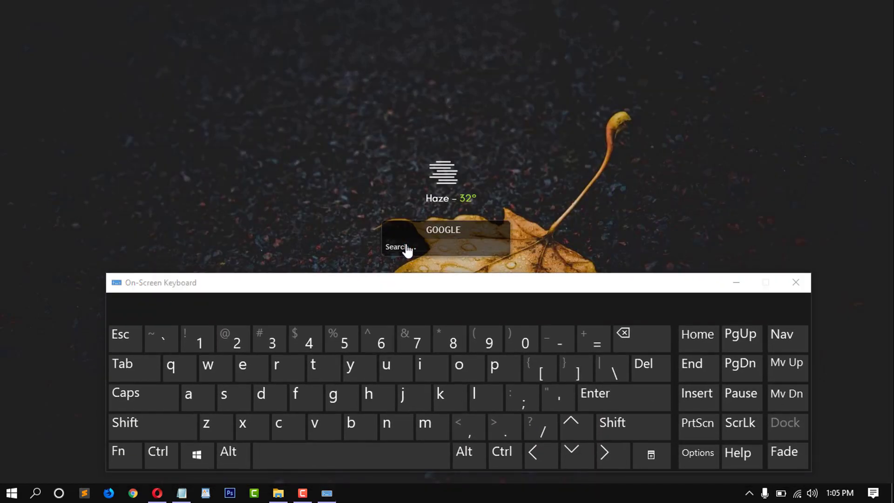
Step: Enter 'computer tips and tricks' with the on-screen keys and run the Google search
left_click(280, 426)
left_click(459, 368)
left_click(427, 433)
left_click(509, 363)
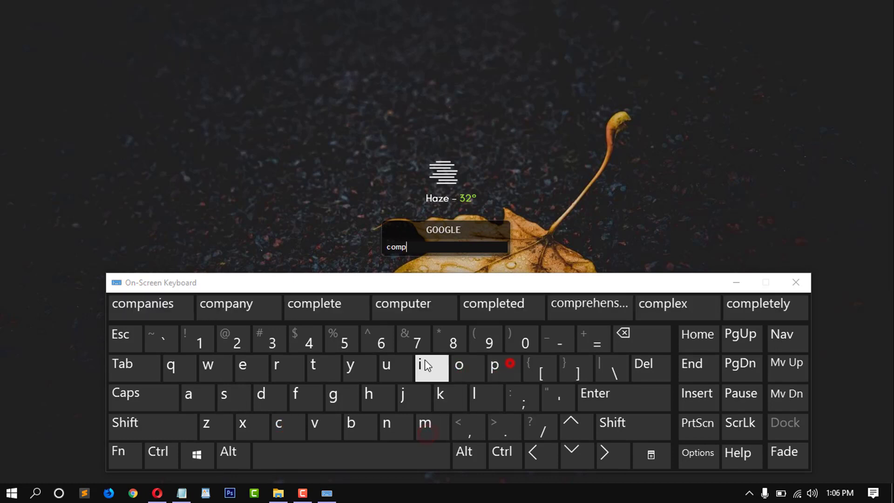
left_click(249, 376)
left_click(281, 369)
left_click(299, 449)
left_click(314, 368)
left_click(422, 368)
left_click(479, 370)
left_click(625, 338)
left_click(497, 366)
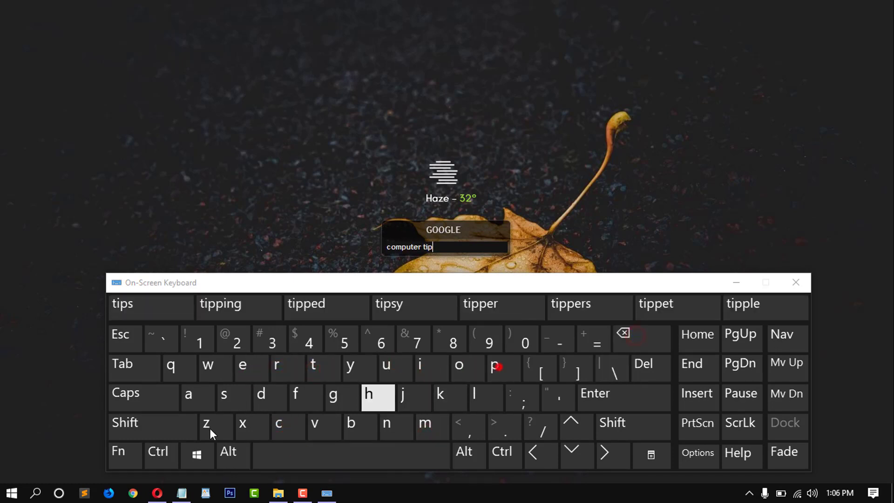
left_click(201, 398)
left_click(390, 424)
left_click(260, 395)
left_click(307, 452)
left_click(311, 370)
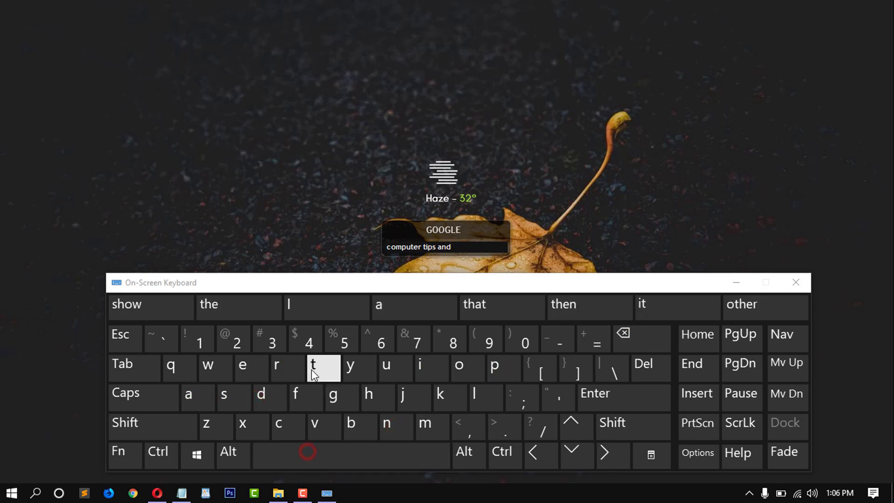
left_click(633, 339)
left_click(321, 368)
left_click(286, 367)
left_click(420, 367)
left_click(280, 426)
left_click(440, 396)
left_click(224, 396)
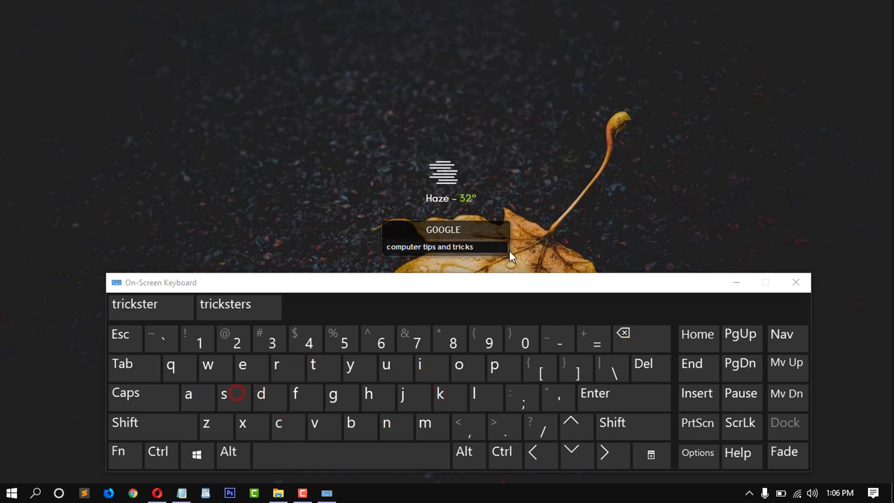
left_click(605, 397)
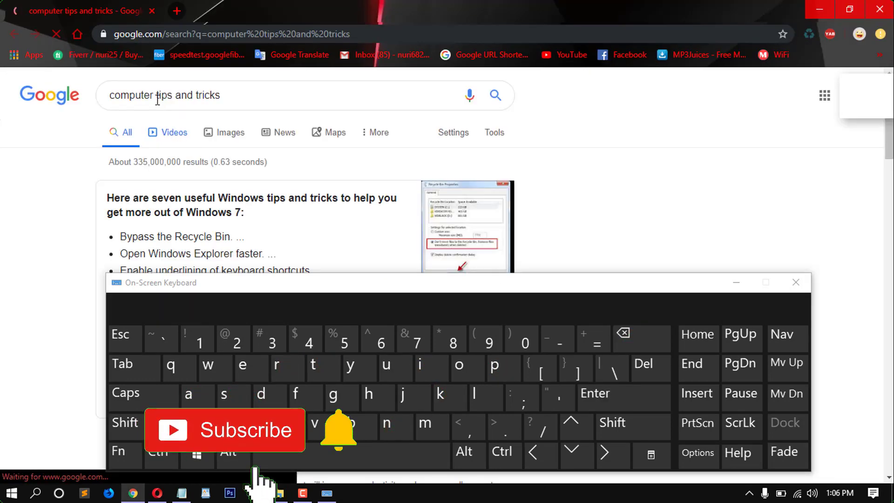
Step: Clear the Google search text and enter 123456 using the on-screen keyboard
left_click(240, 96)
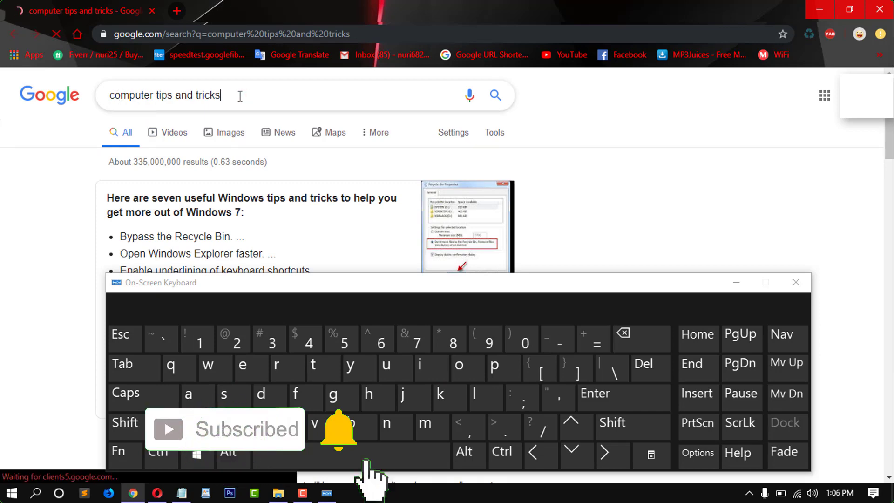
scroll(392, 199, "down", 3)
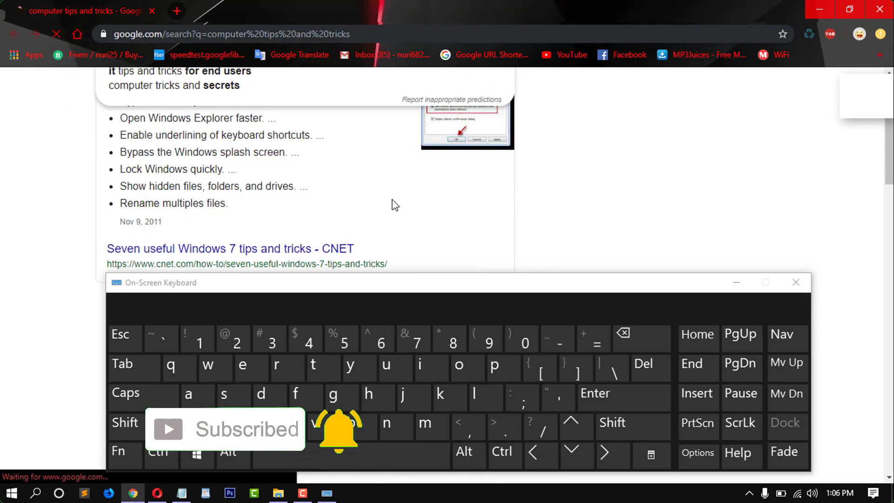
scroll(393, 204, "up", 3)
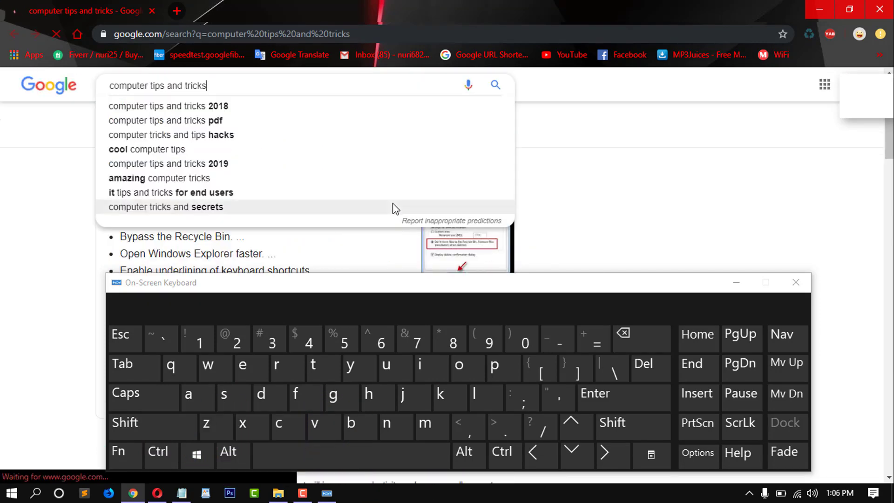
left_click(626, 336)
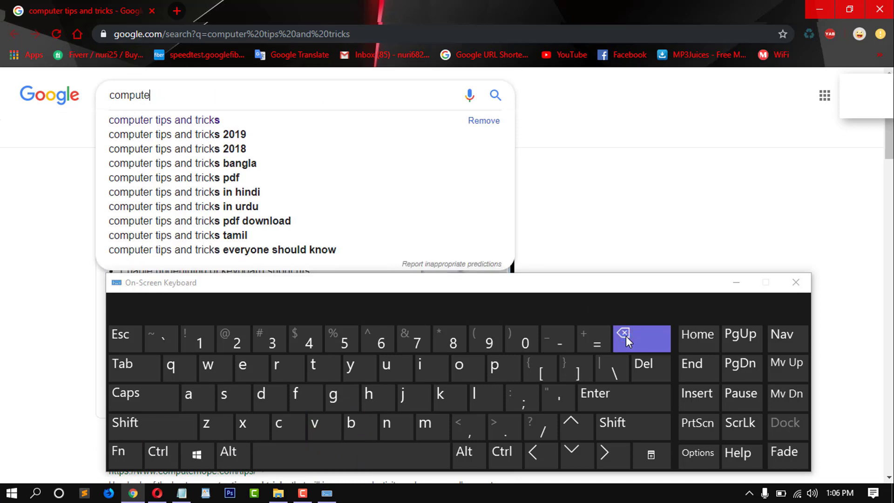
key("BackSpace")
key("BackSpace")
key("BackSpace")
key("BackSpace")
key("BackSpace")
key("BackSpace")
key("BackSpace")
left_click(200, 344)
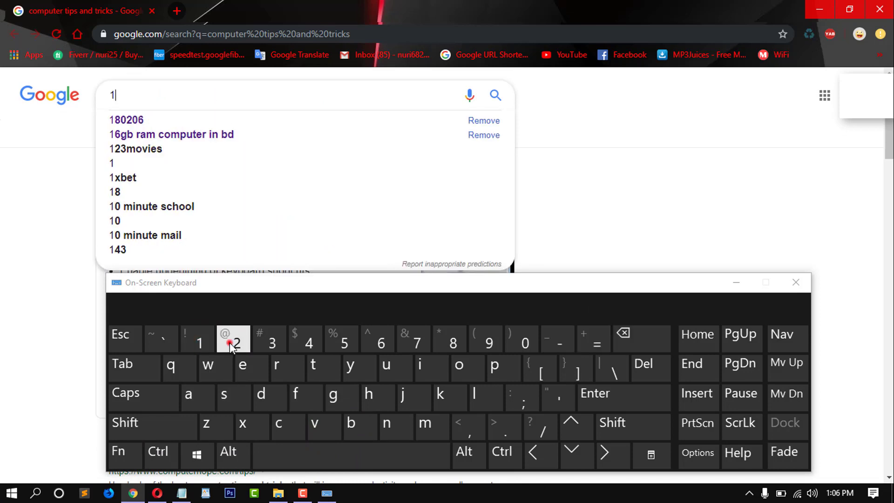
left_click(234, 341)
left_click(262, 345)
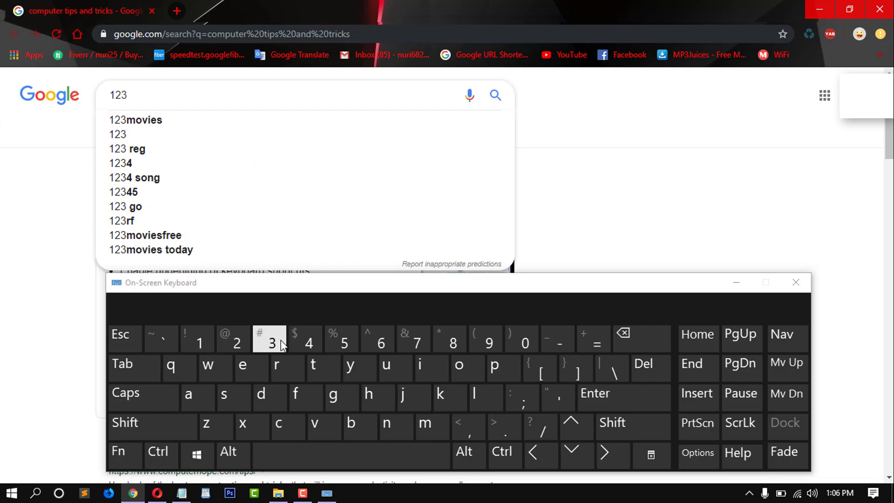
left_click(384, 343)
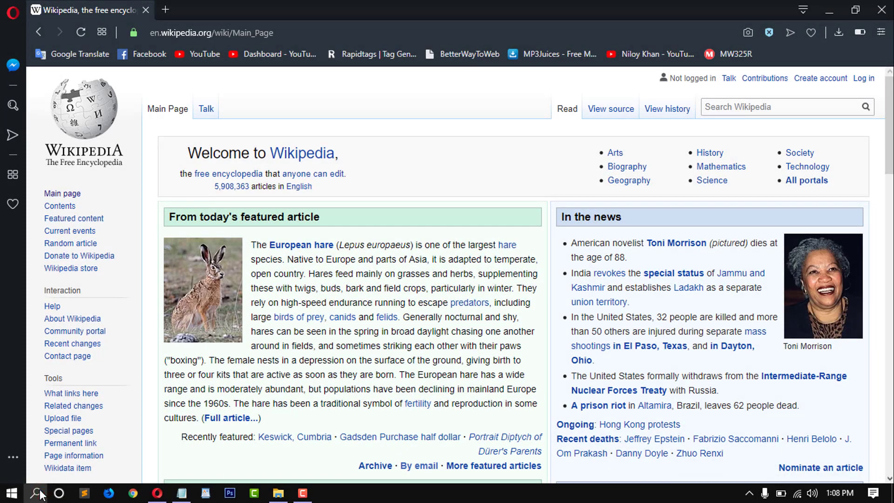
Step: Launch Magnifier by searching for 'magni'
left_click(37, 492)
type("magni")
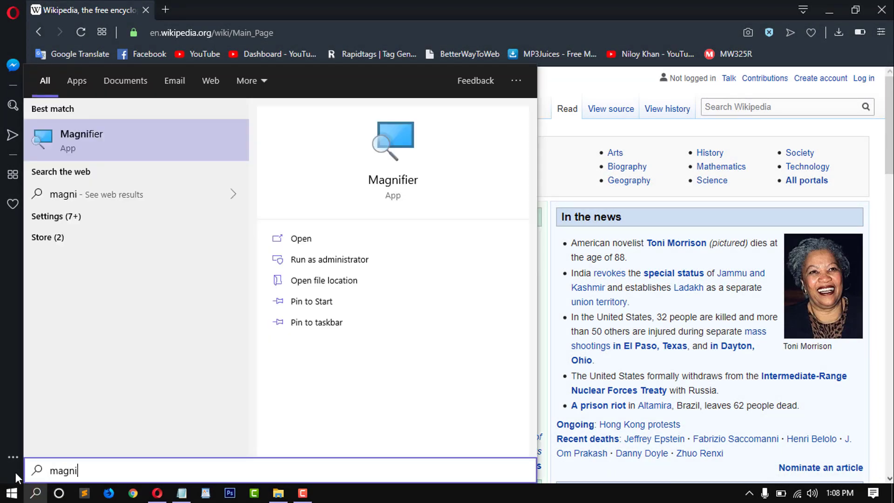
left_click(169, 146)
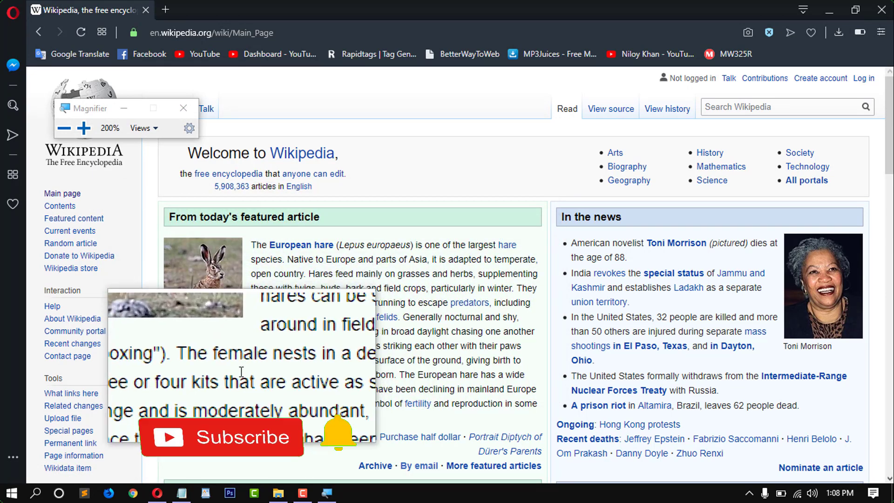
Step: Cycle Magnifier through Full screen and Docked views, ending back in Lens view
left_click(142, 128)
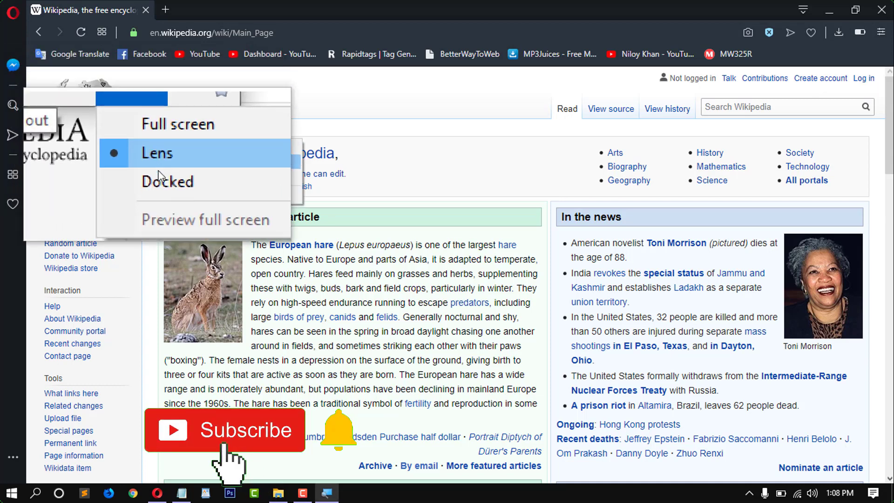
left_click(154, 144)
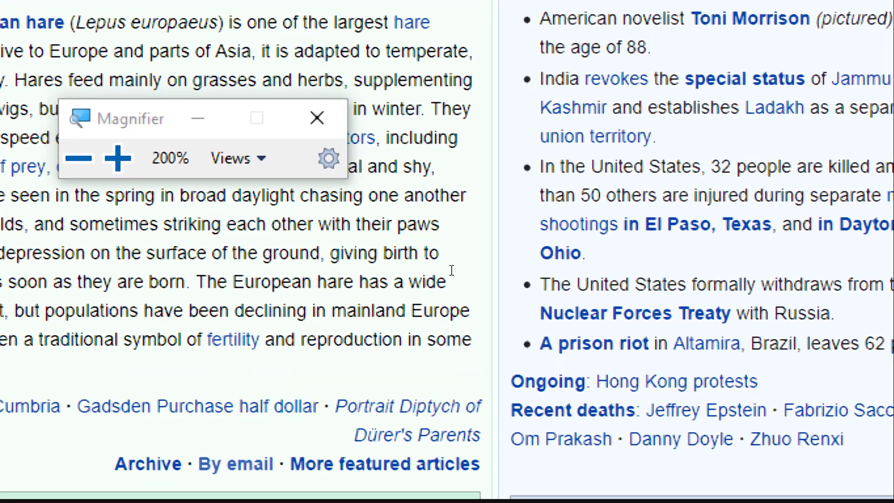
left_click(414, 320)
left_click(440, 362)
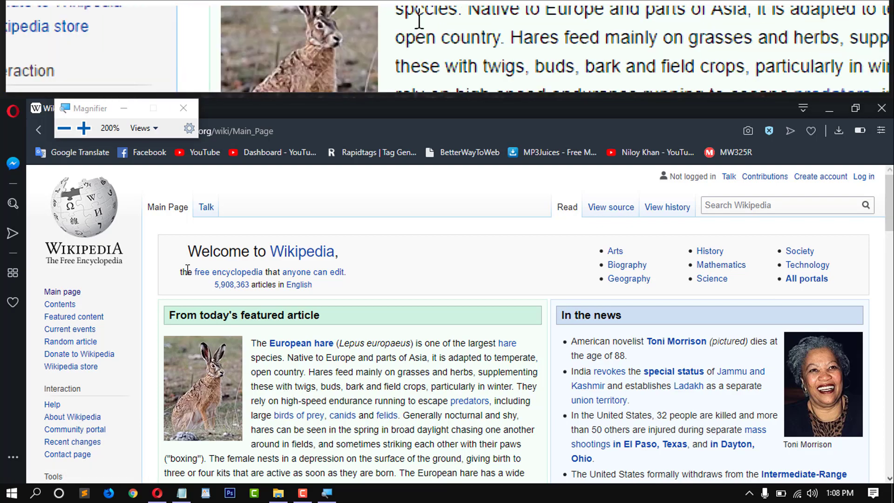
left_click(141, 118)
left_click(147, 161)
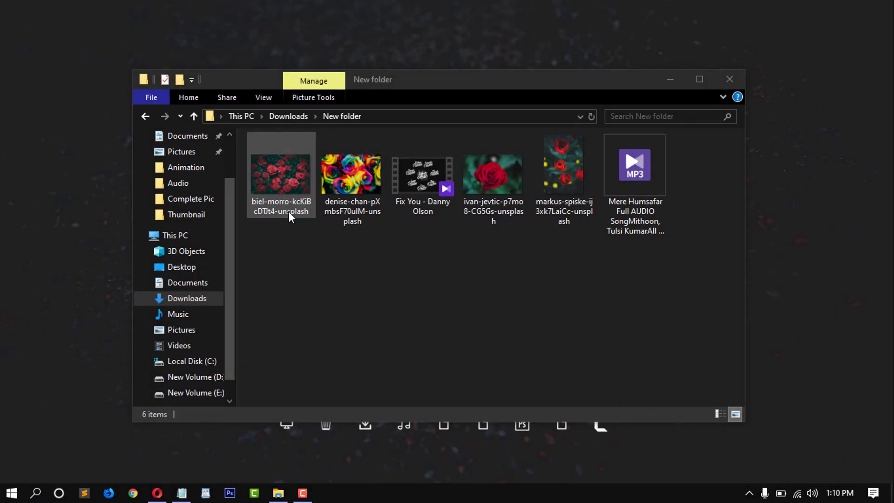
left_click(356, 205)
left_click(432, 191)
left_click(635, 201)
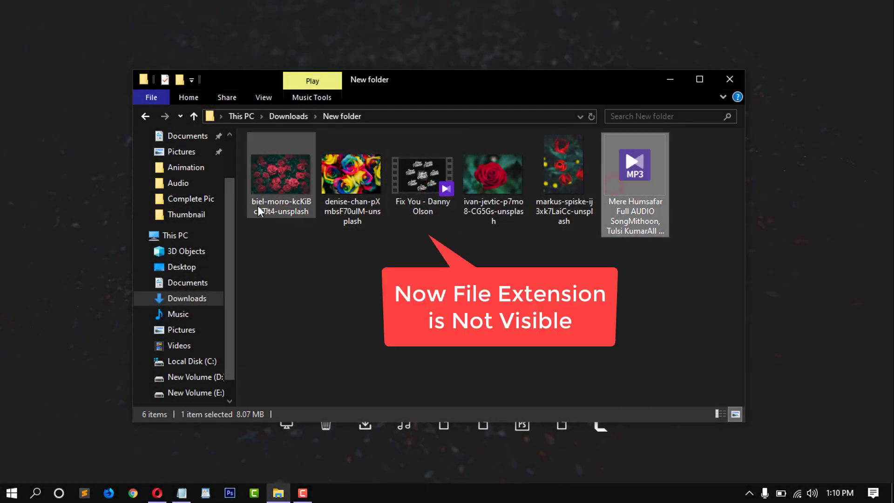
right_click(260, 201)
left_click(311, 476)
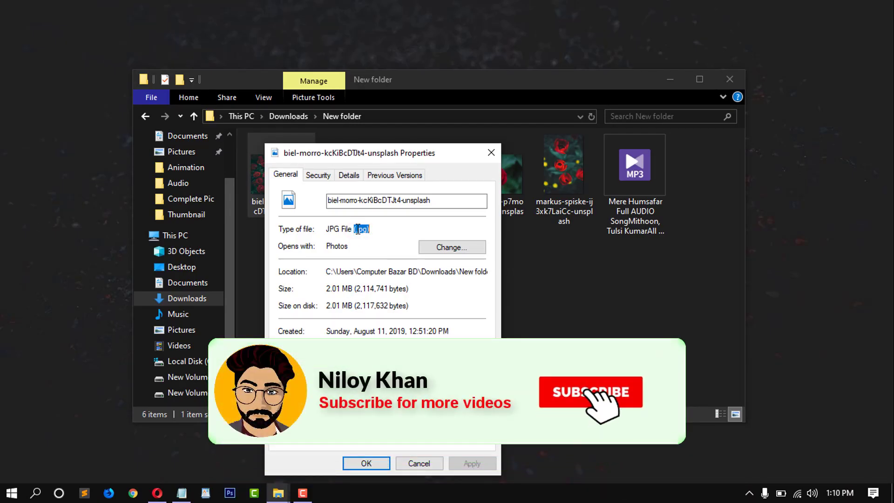
left_click_drag(349, 229, 370, 227)
left_click(403, 463)
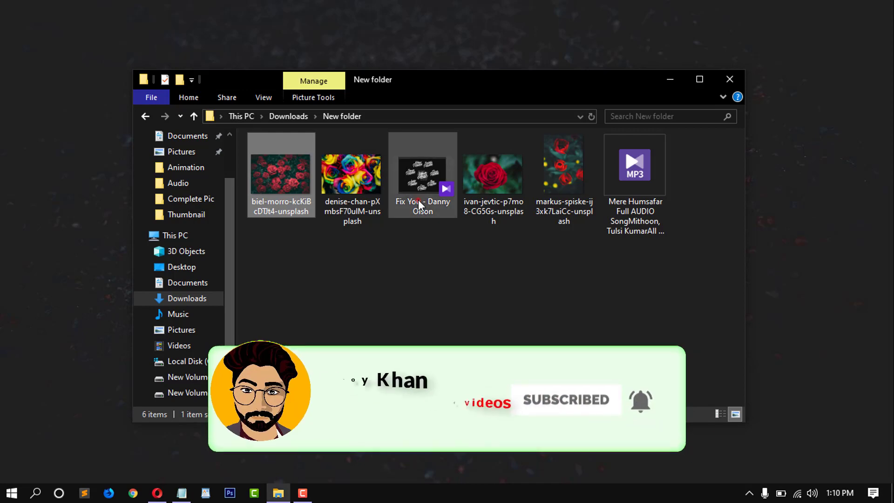
right_click(419, 198)
left_click(472, 474)
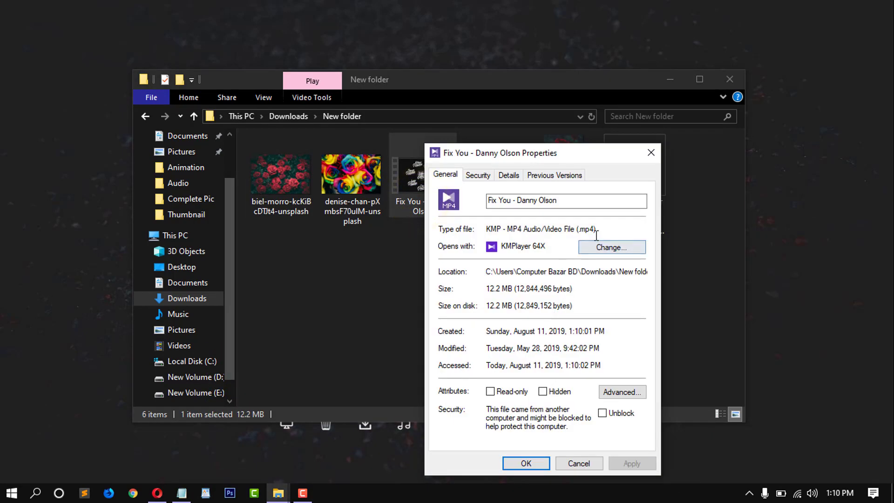
left_click(521, 463)
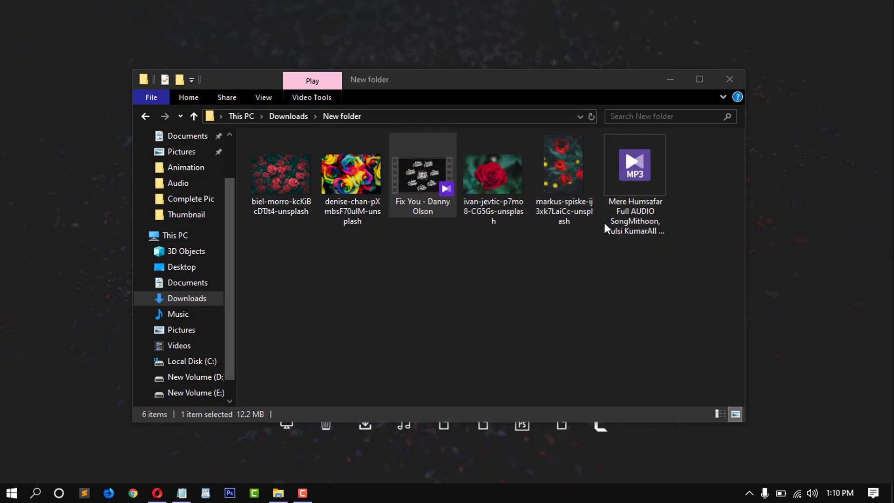
right_click(619, 181)
left_click(609, 472)
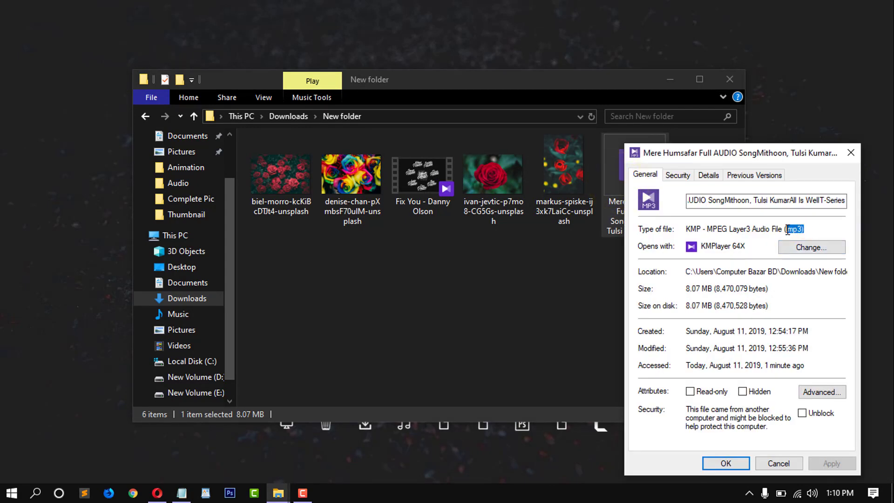
left_click(718, 464)
left_click(579, 286)
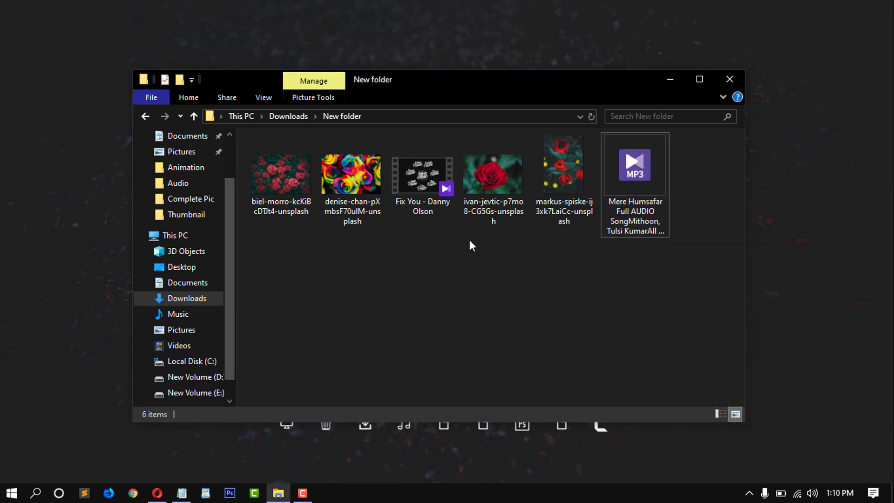
Step: Turn on File name extensions from the View ribbon
left_click(264, 98)
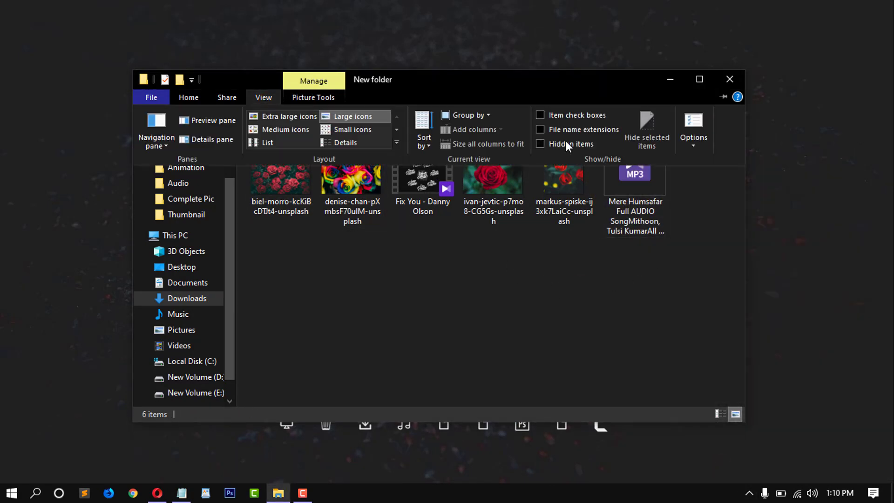
left_click(540, 129)
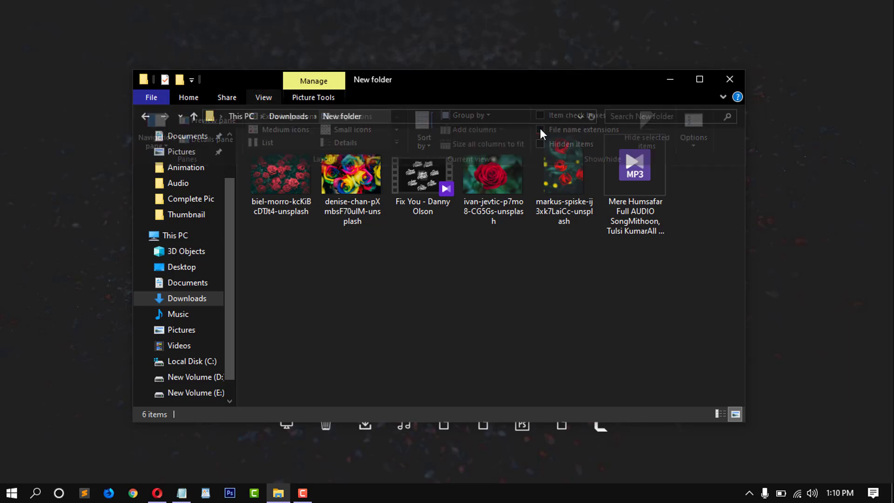
left_click(496, 228)
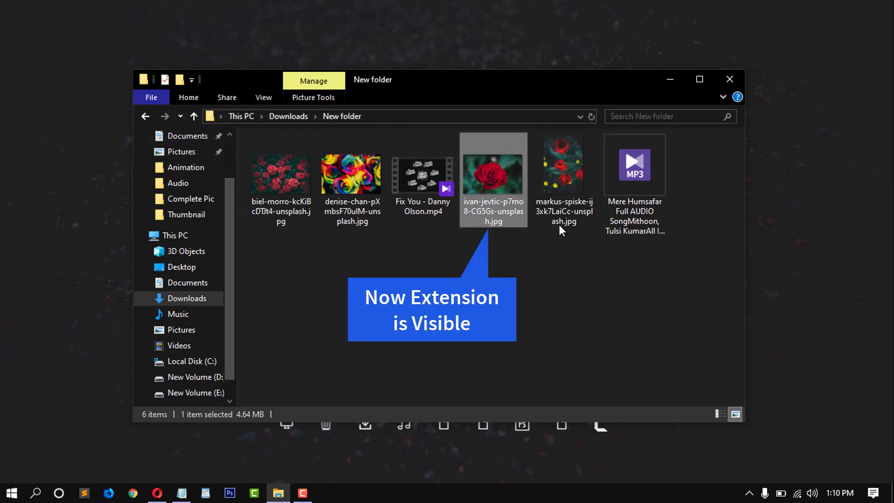
Step: Open rename boxes on the biel-morro image, Fix You video and MP3 song to reveal their extensions
left_click(298, 223)
left_click(293, 223)
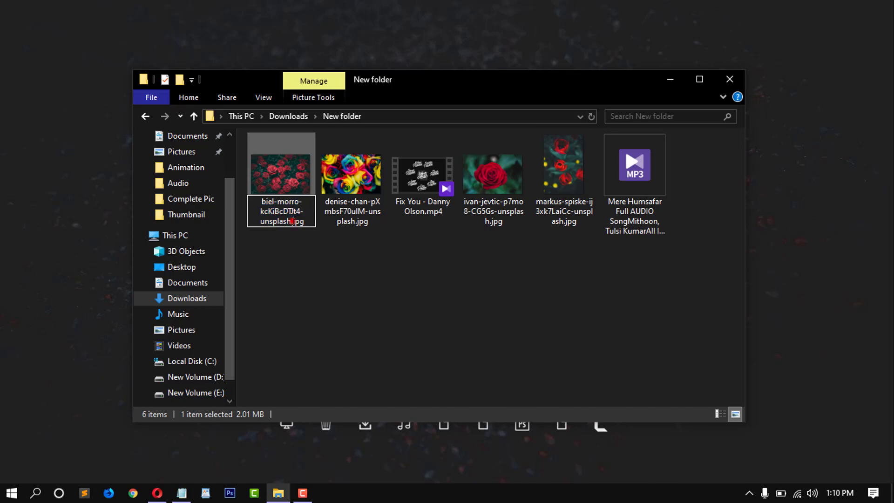
left_click(304, 242)
left_click(427, 202)
left_click(426, 202)
left_click_drag(425, 211, 444, 212)
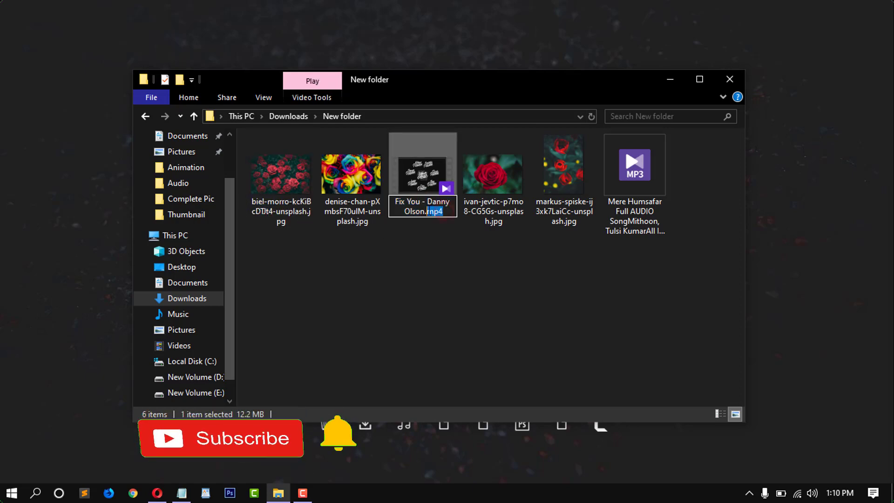
left_click(473, 242)
left_click(644, 202)
left_click(646, 207)
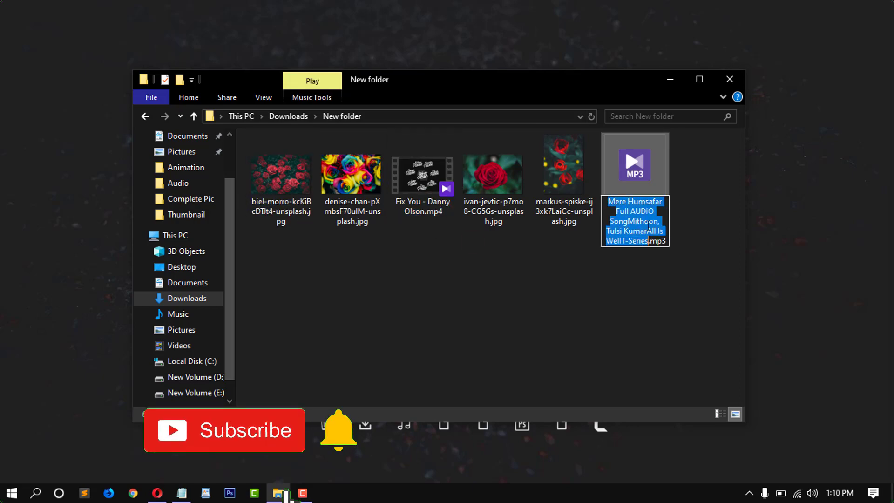
left_click(656, 263)
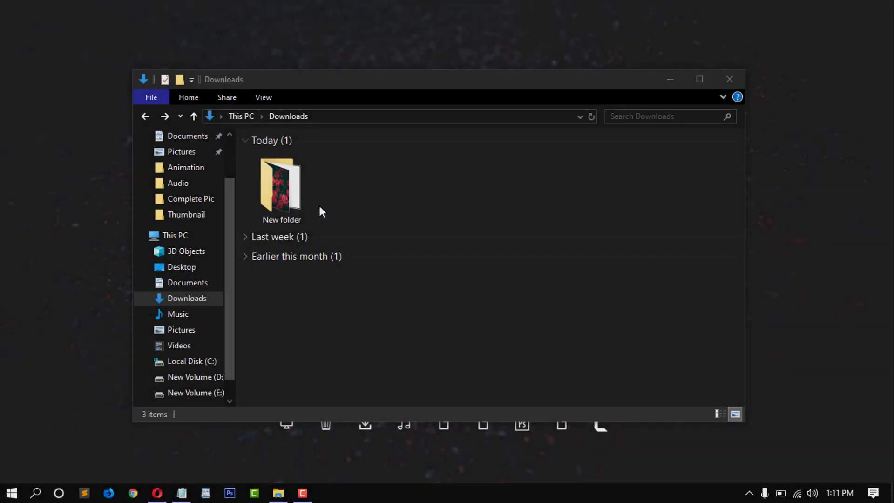
Step: Scan New folder in Downloads with Windows Defender
left_click(291, 194)
right_click(285, 193)
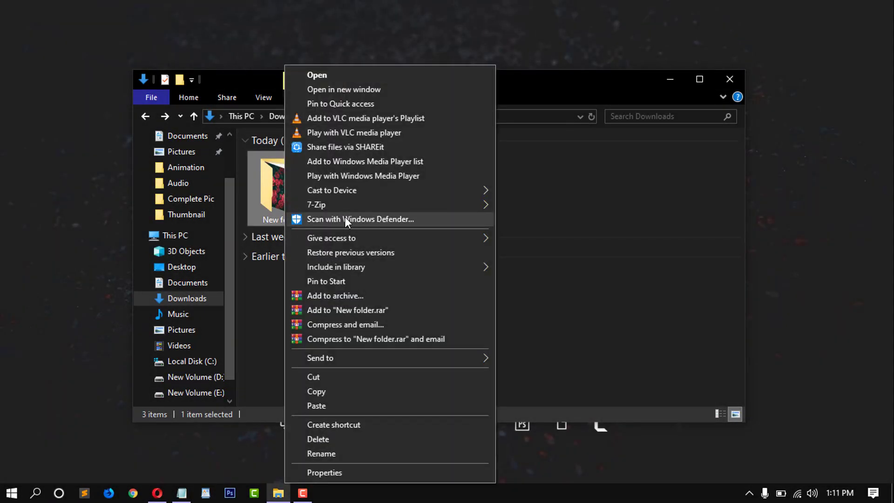
left_click(391, 218)
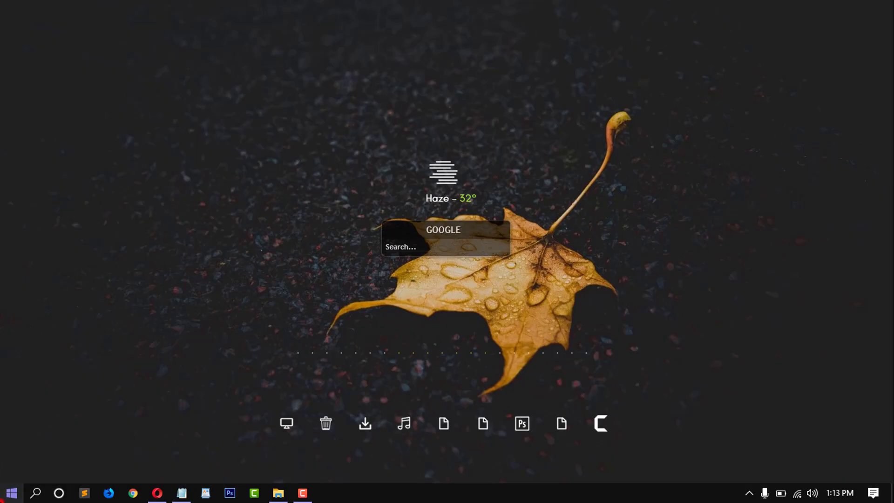
Step: Turn on 'Use Start full screen' under Settings > Personalization > Start
left_click(3, 498)
left_click(15, 437)
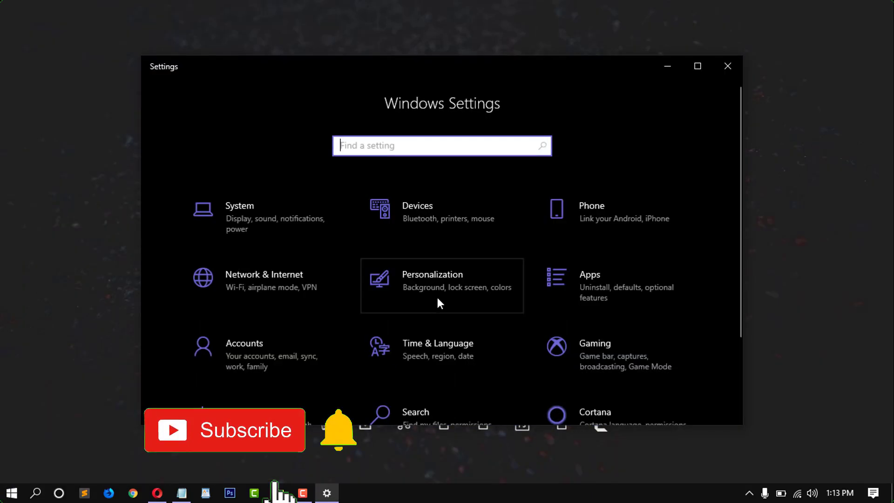
left_click(443, 302)
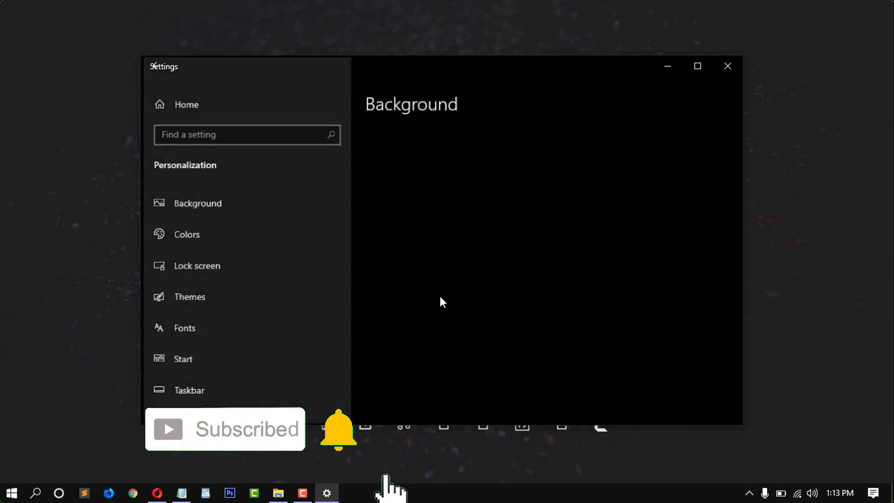
left_click(205, 359)
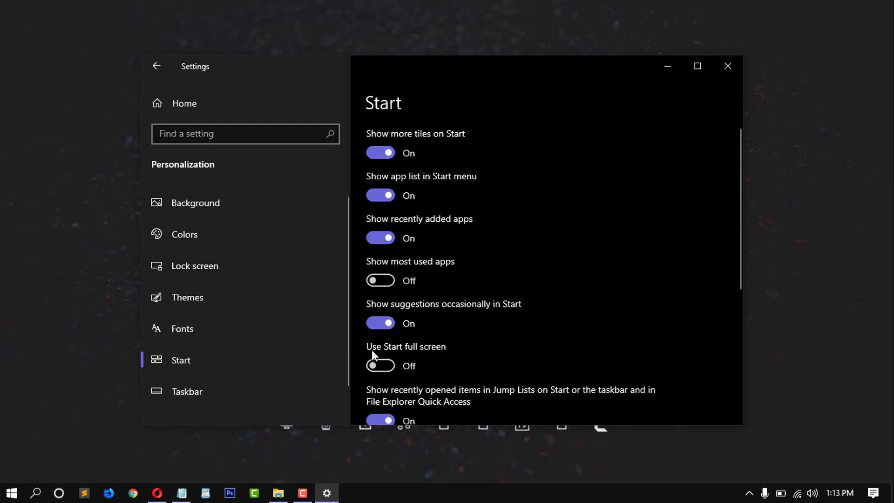
left_click(388, 365)
Step: Compare the Start menu with full screen off and on, leaving it on
left_click(12, 493)
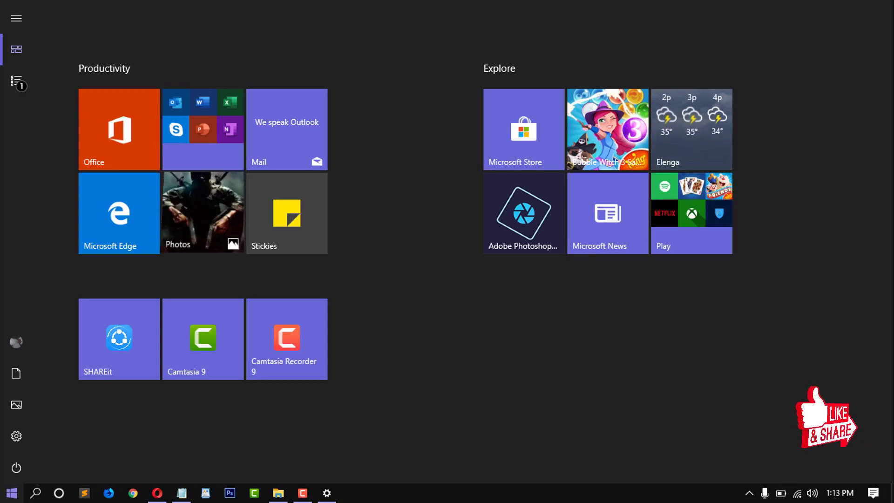
left_click(11, 492)
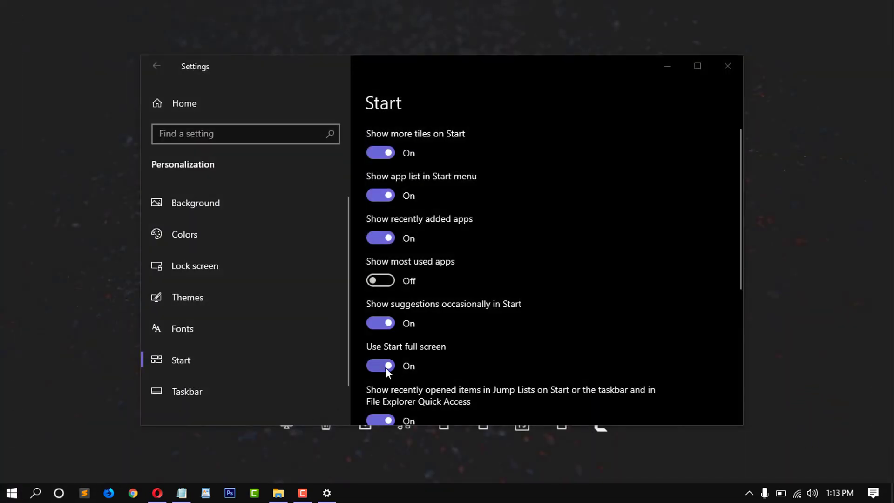
left_click(385, 367)
left_click(12, 492)
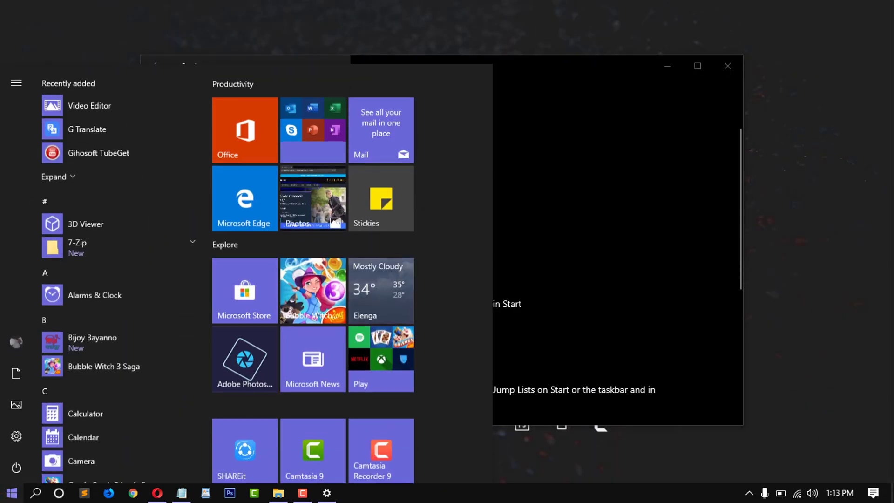
key("Escape")
left_click(381, 367)
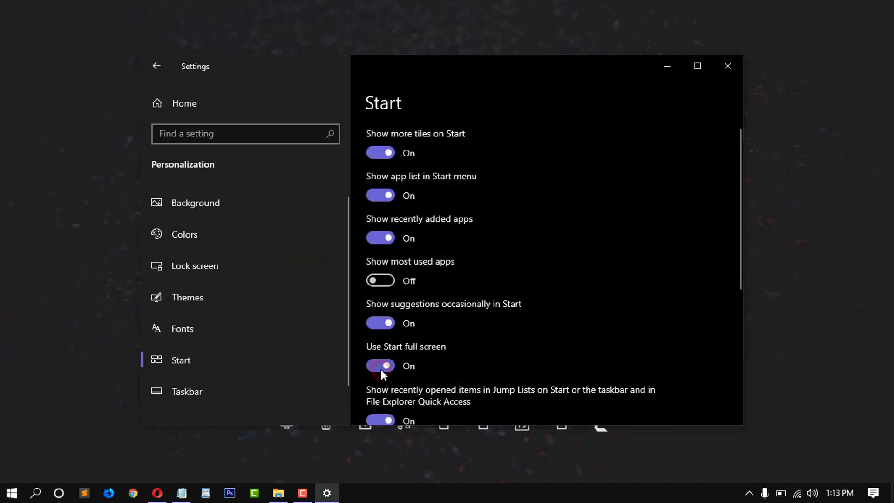
left_click(12, 492)
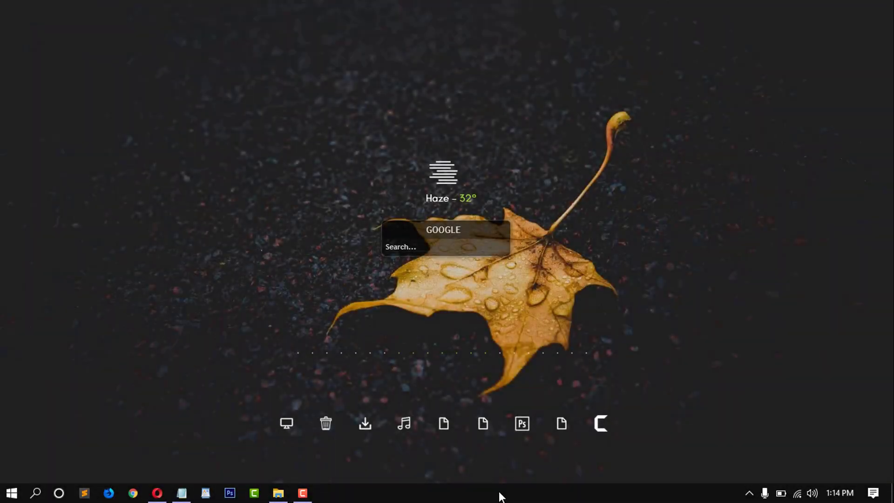
Step: Enable 'Automatically hide the taskbar in desktop mode' in Taskbar settings, toggling it off and on
right_click(500, 497)
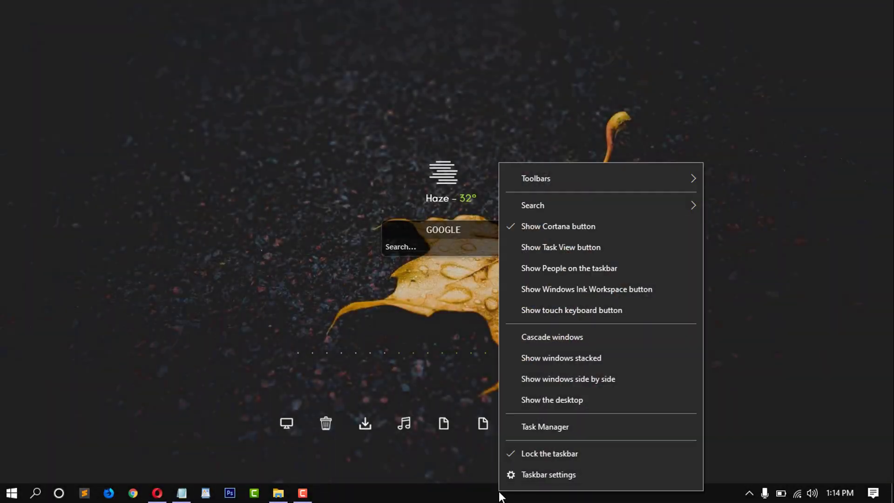
left_click(529, 475)
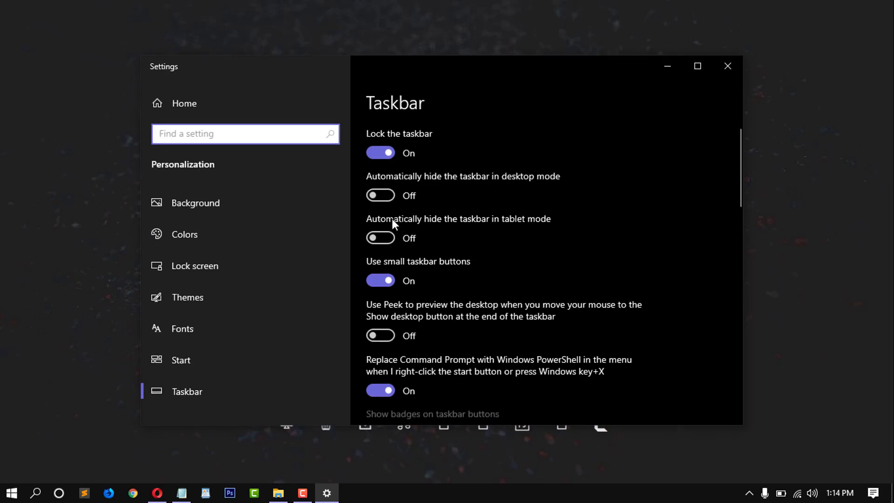
left_click(386, 194)
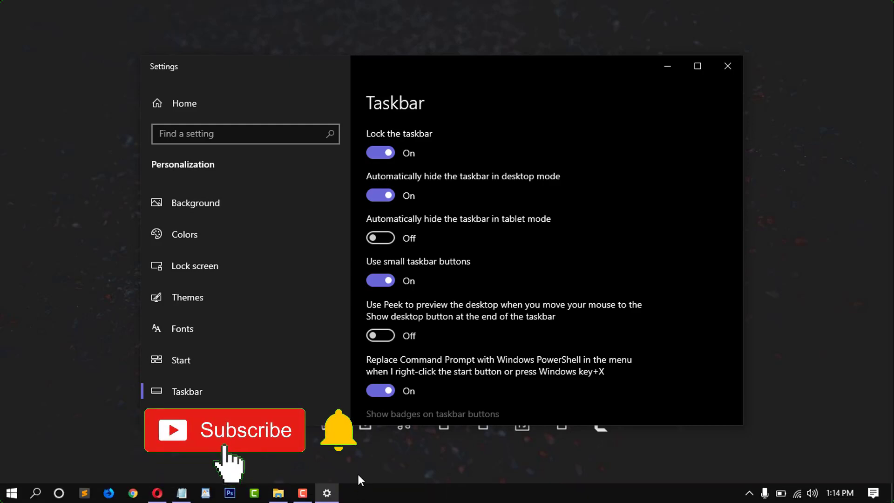
left_click(373, 198)
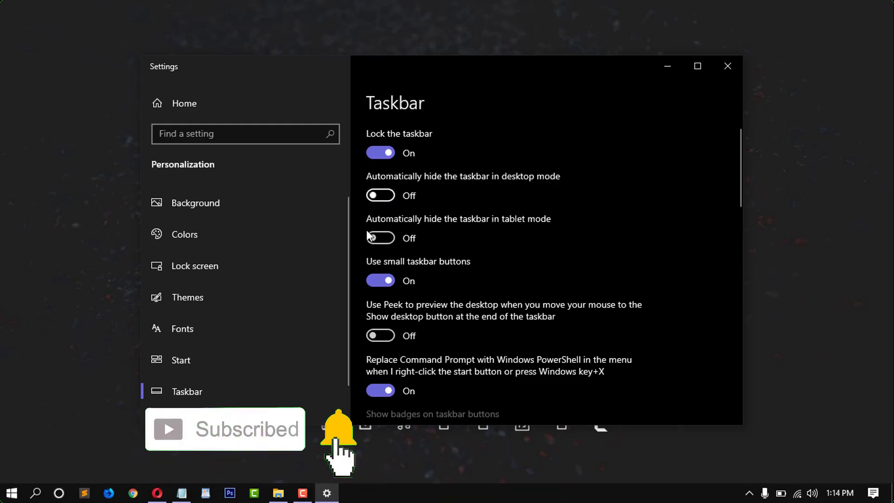
left_click(373, 198)
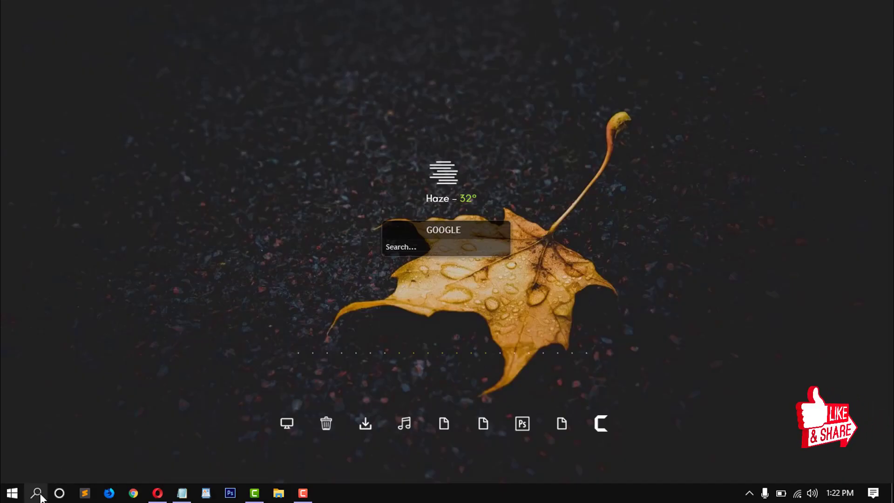
Step: Launch Sticky Notes by searching for 'stick'
left_click(41, 496)
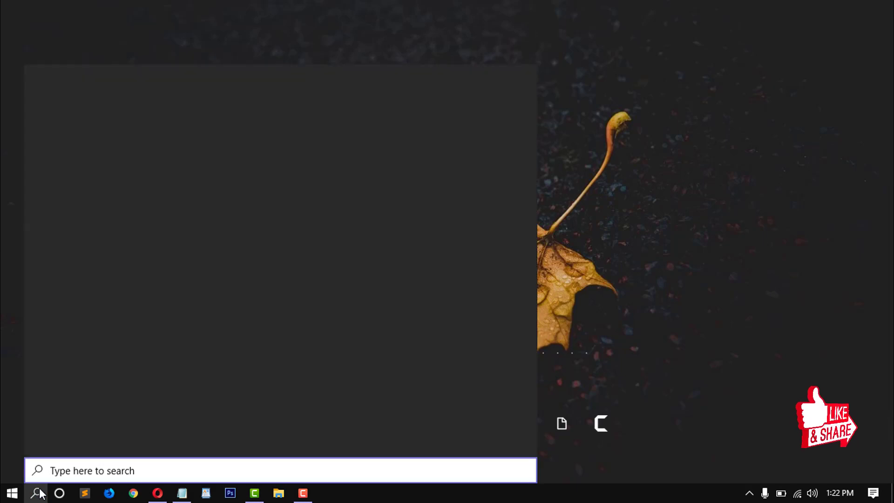
type("stick")
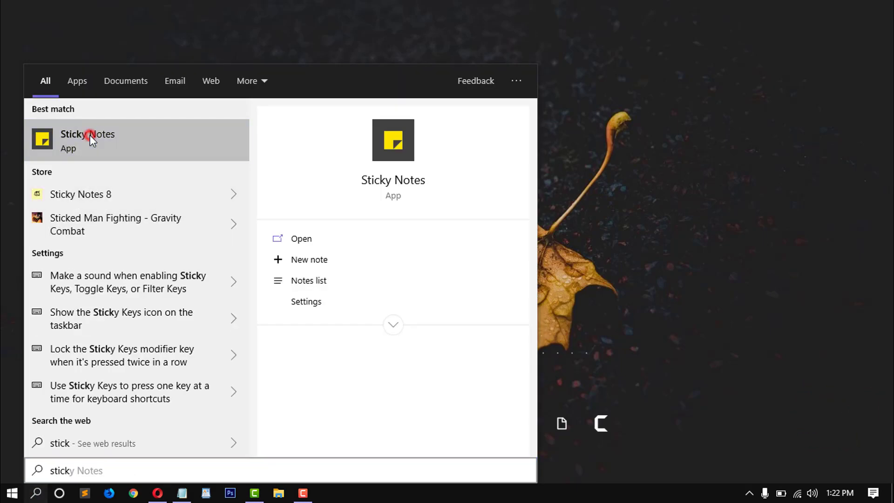
left_click(90, 136)
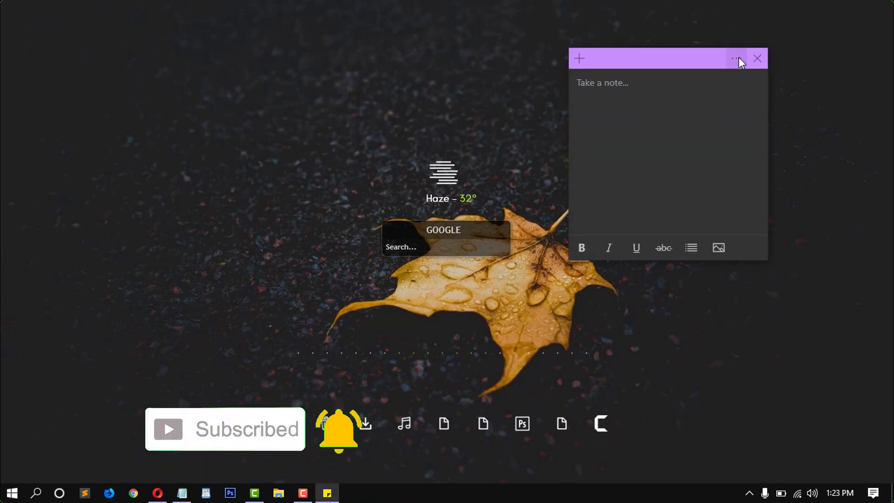
Step: Make the note pink and type 'aaaaaaaaaaa bbbbbbbbbbbb'
left_click(739, 58)
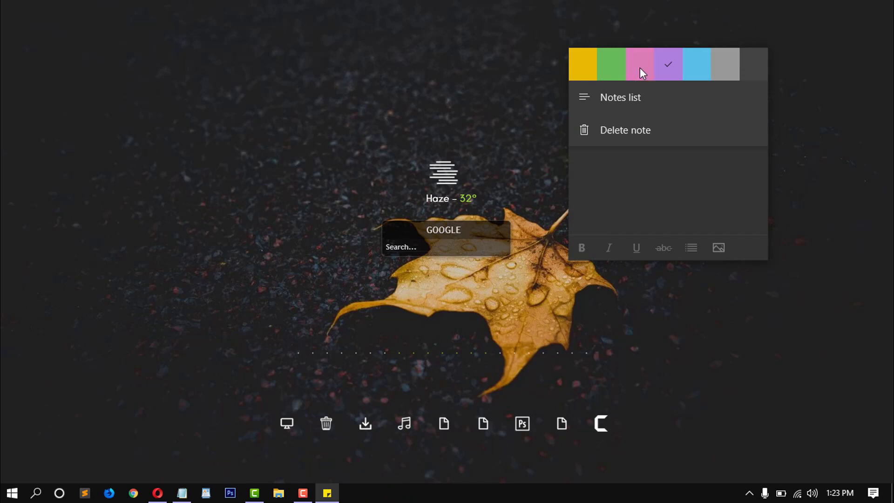
left_click(641, 67)
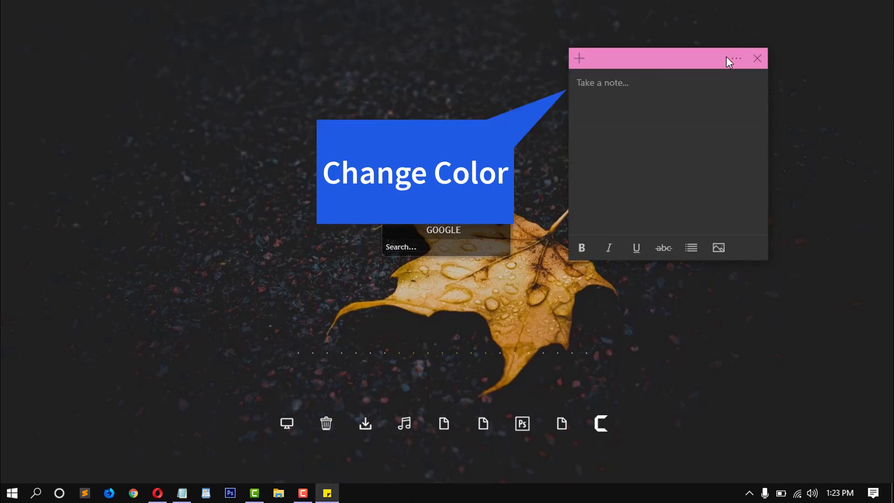
left_click(563, 121)
left_click(617, 88)
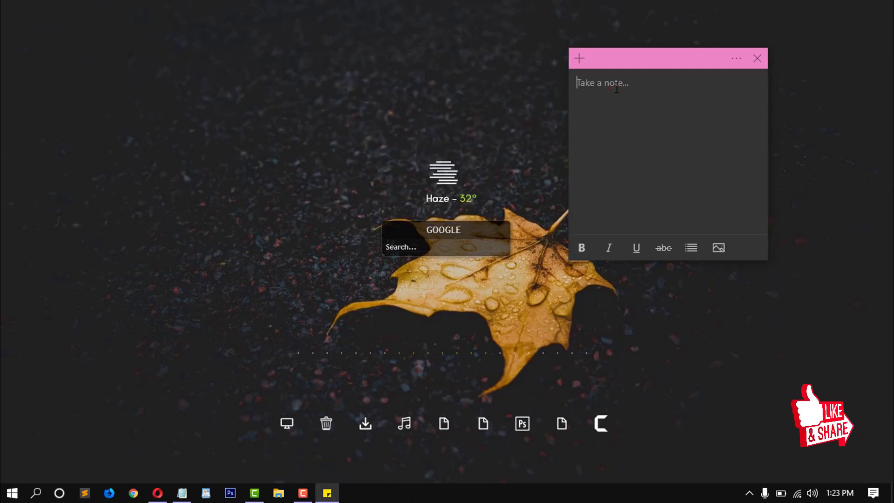
type("aaaaaaaaaaa bbbbbbbbbbbb")
Step: Try purple and blue note colours, finishing with yellow
left_click(738, 57)
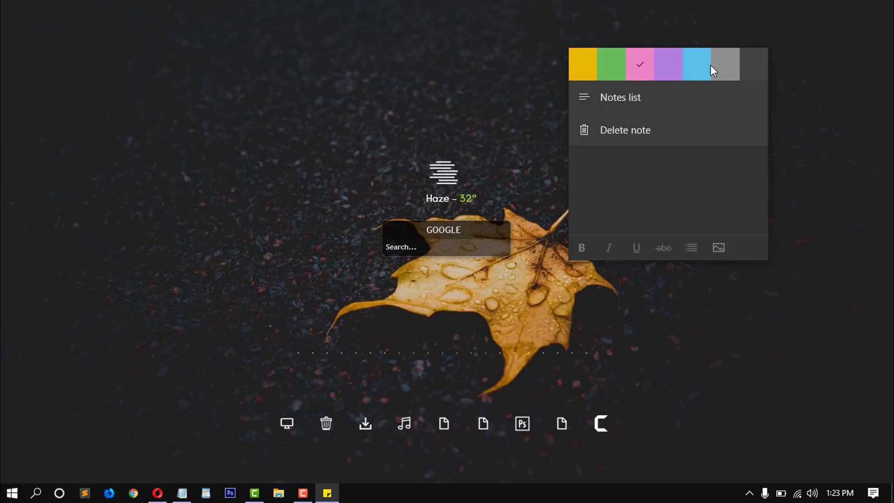
left_click(662, 71)
left_click(736, 57)
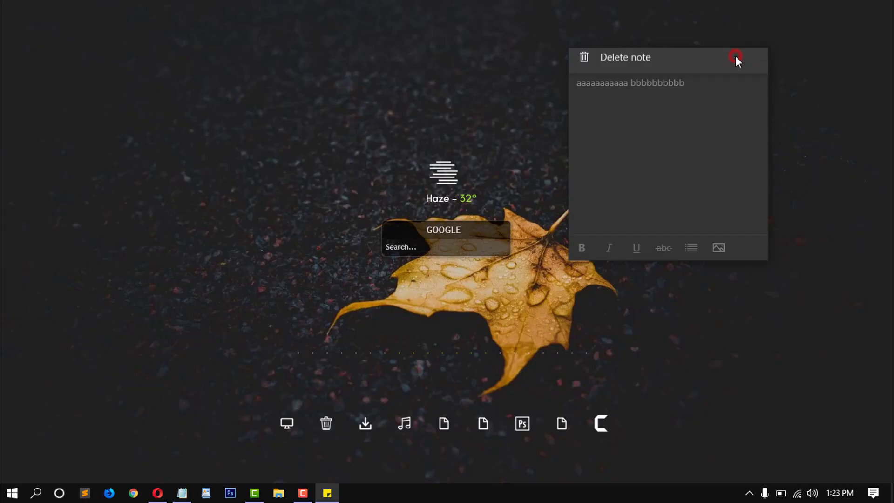
left_click(698, 70)
left_click(732, 58)
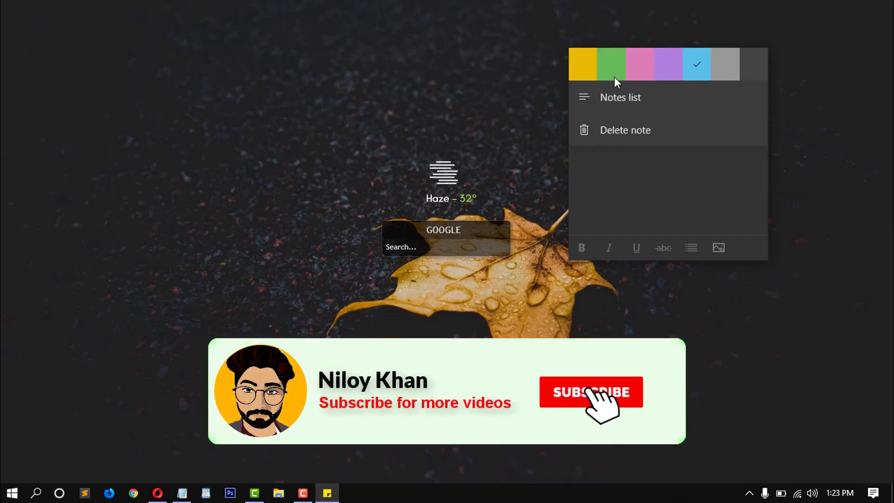
left_click(579, 65)
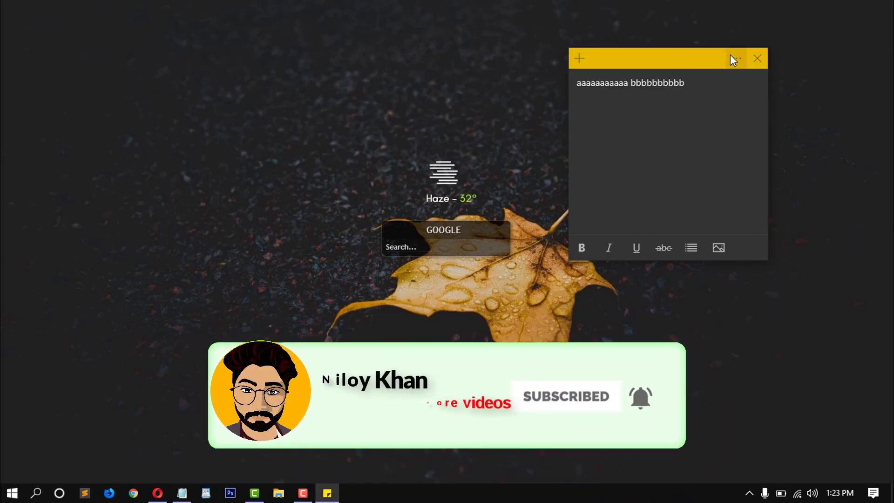
Step: Make the b's bold, italic and underlined, and turn the line into a bullet
left_click(634, 86)
mouse_move(693, 84)
left_mouse_down()
mouse_move(635, 85)
mouse_move(687, 85)
left_mouse_up()
left_click(581, 248)
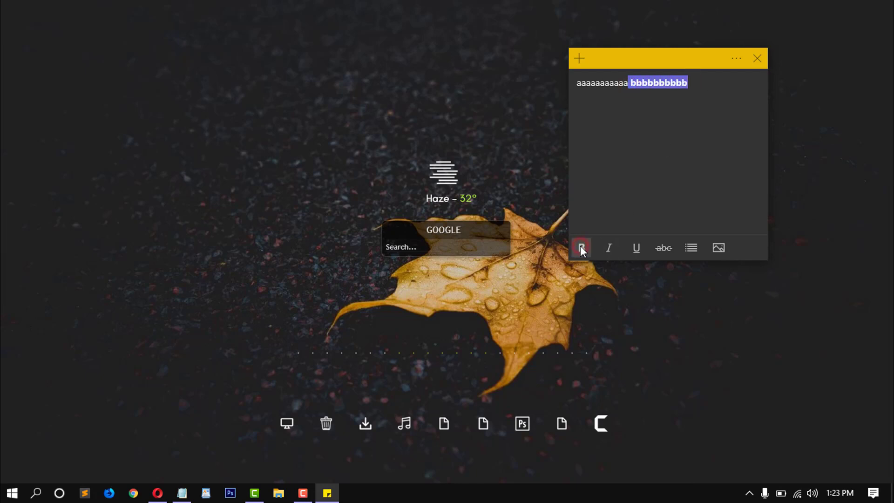
left_click(607, 250)
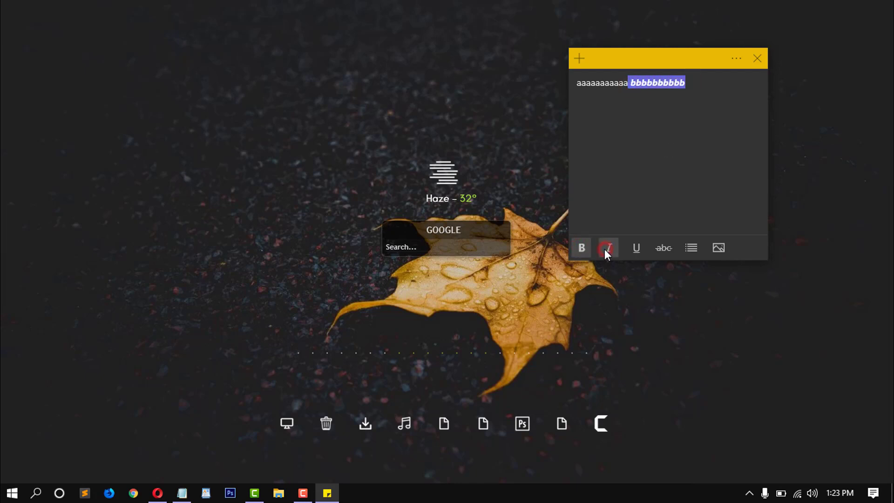
left_click(636, 246)
left_click(697, 249)
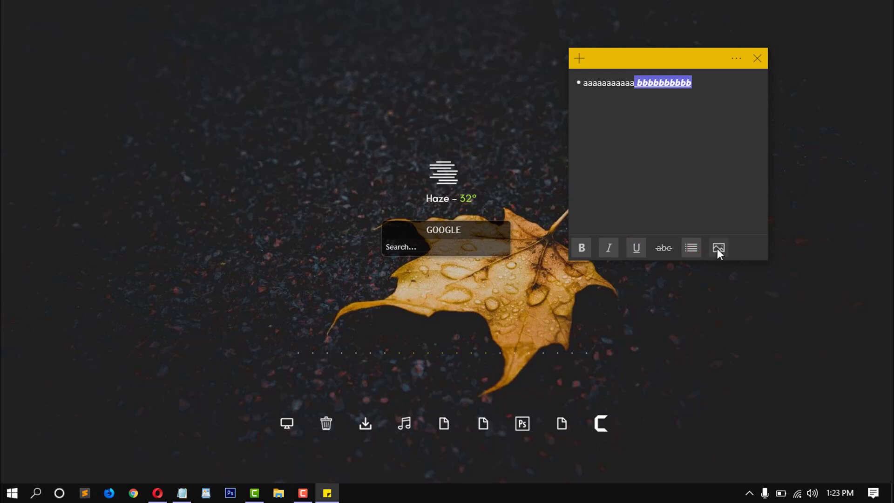
Step: Insert the first picture from Downloads' New folder into the note
left_click(718, 249)
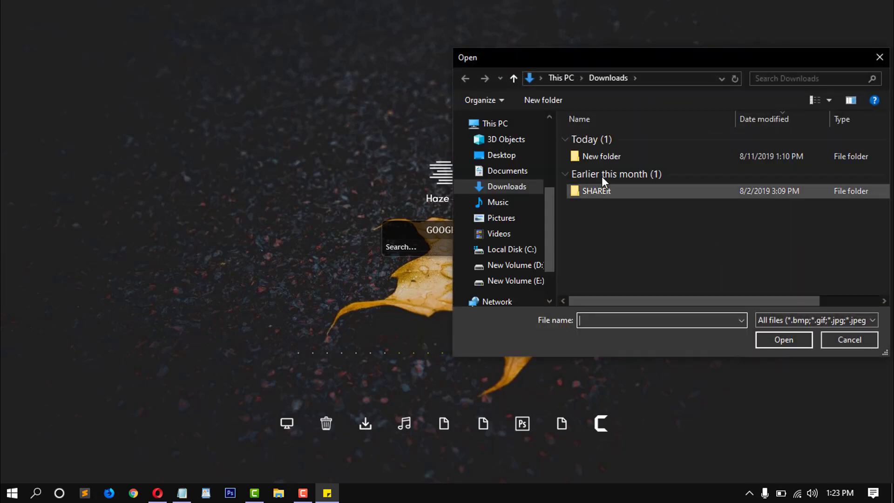
left_click(599, 158)
double_click(599, 157)
double_click(598, 159)
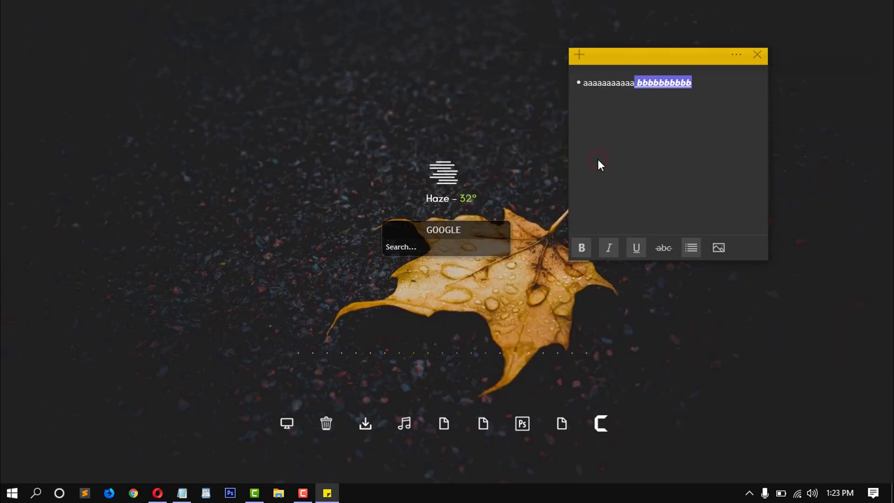